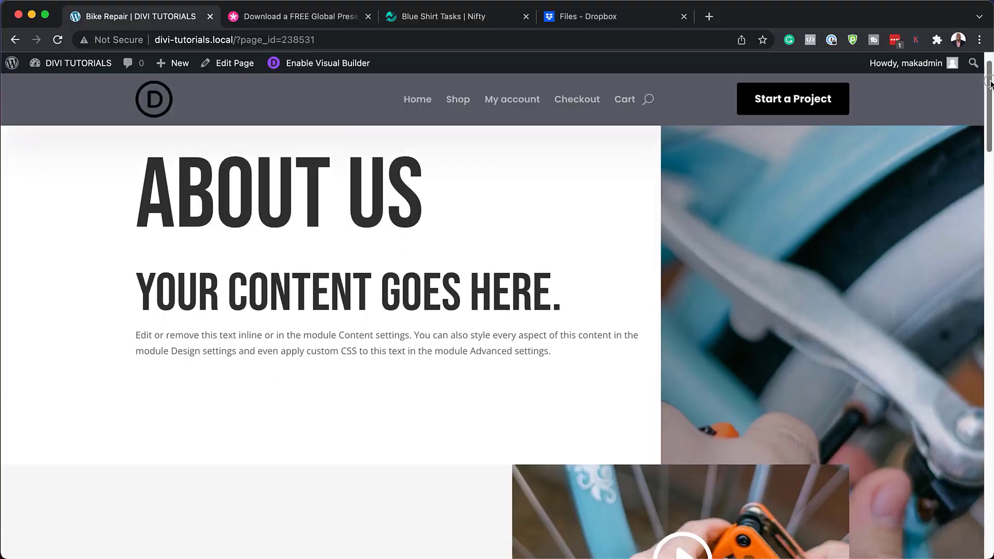
Step: Switch to the 'Download a FREE Global Presets' Elegant Themes blog post tab
{"action": "scroll", "coordinate": [989, 110], "scroll_direction": "down", "scroll_amount": 3}
{"action": "left_click_drag", "start_coordinate": [989, 110], "coordinate": [985, 492]}
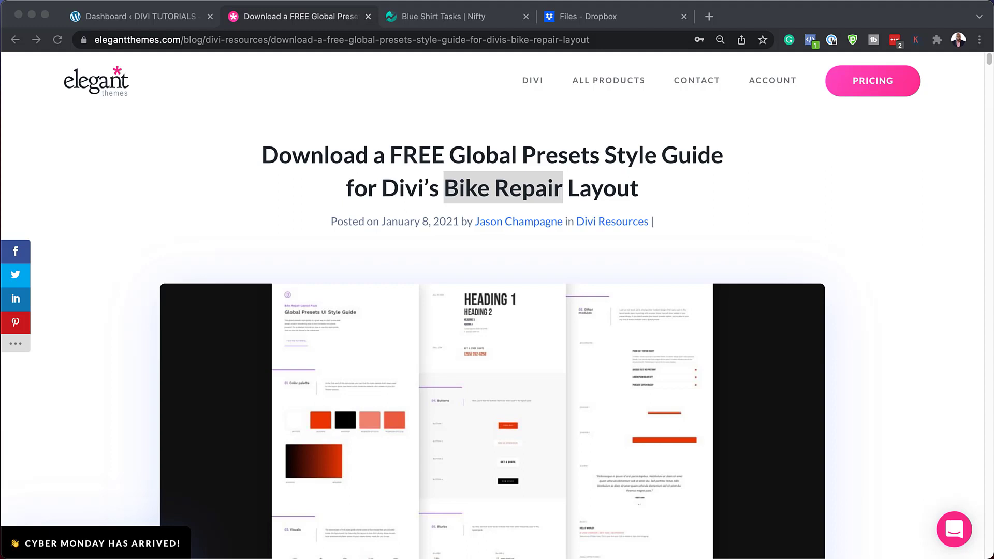
Step: Scroll past the Bike Repair style guide preview down to the Download For Free email form
{"action": "scroll", "coordinate": [497, 311], "scroll_direction": "down", "scroll_amount": 1}
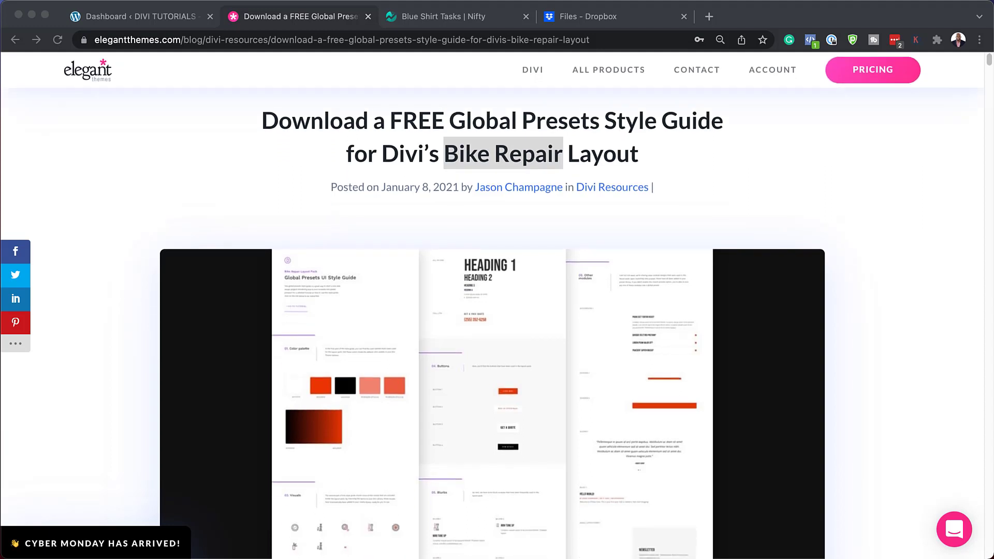
{"action": "scroll", "coordinate": [497, 311], "scroll_direction": "down", "scroll_amount": 6}
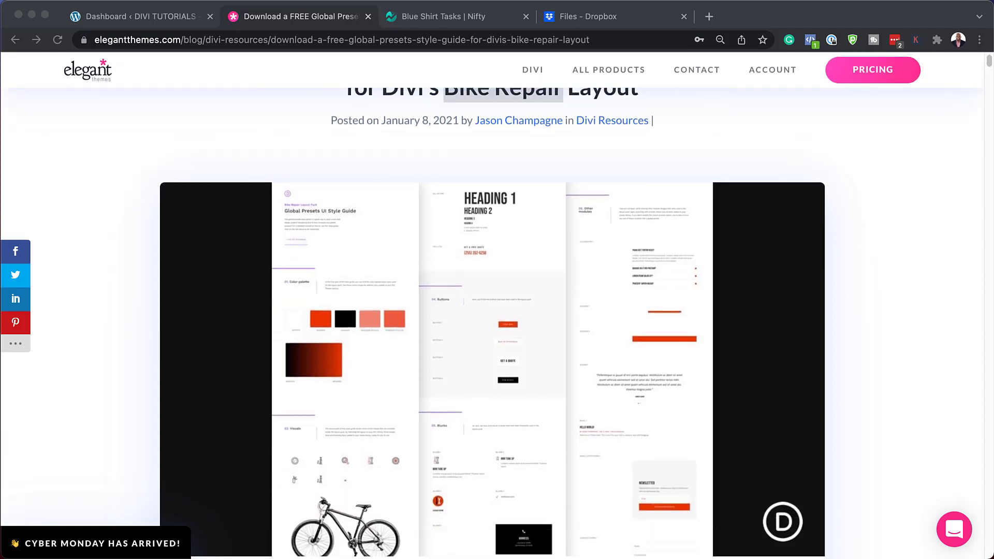
{"action": "scroll", "coordinate": [497, 310], "scroll_direction": "down", "scroll_amount": 12}
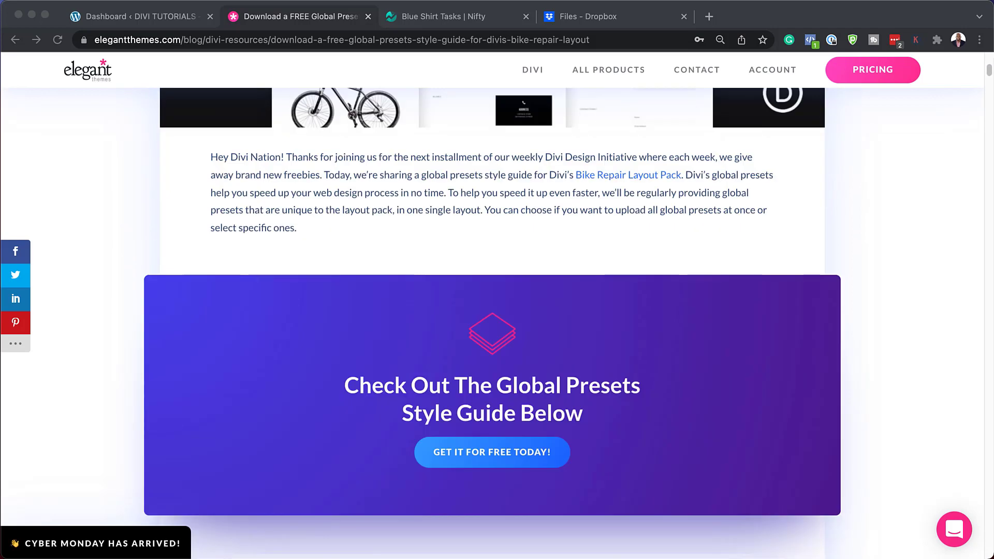
{"action": "scroll", "coordinate": [498, 311], "scroll_direction": "down", "scroll_amount": 5}
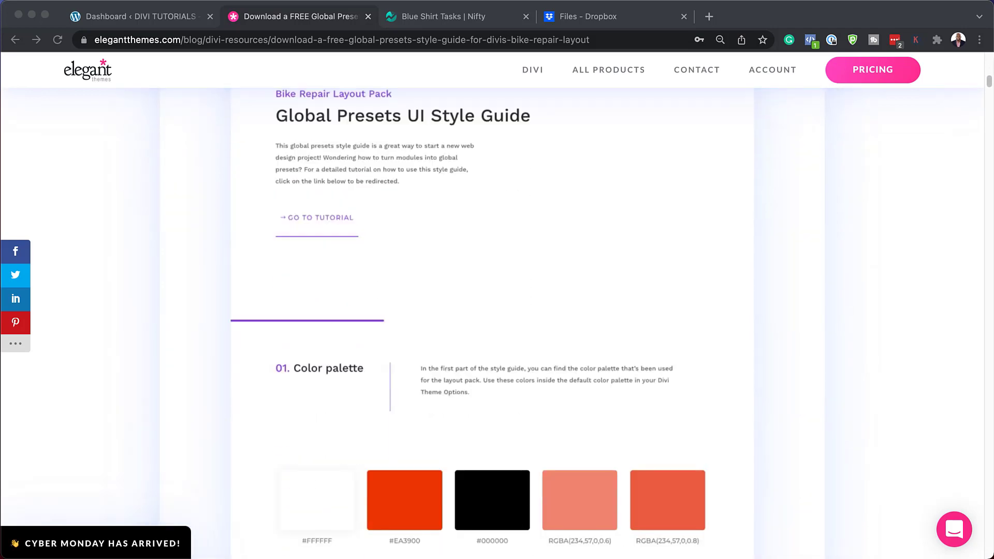
{"action": "scroll", "coordinate": [468, 323], "scroll_direction": "down", "scroll_amount": 1}
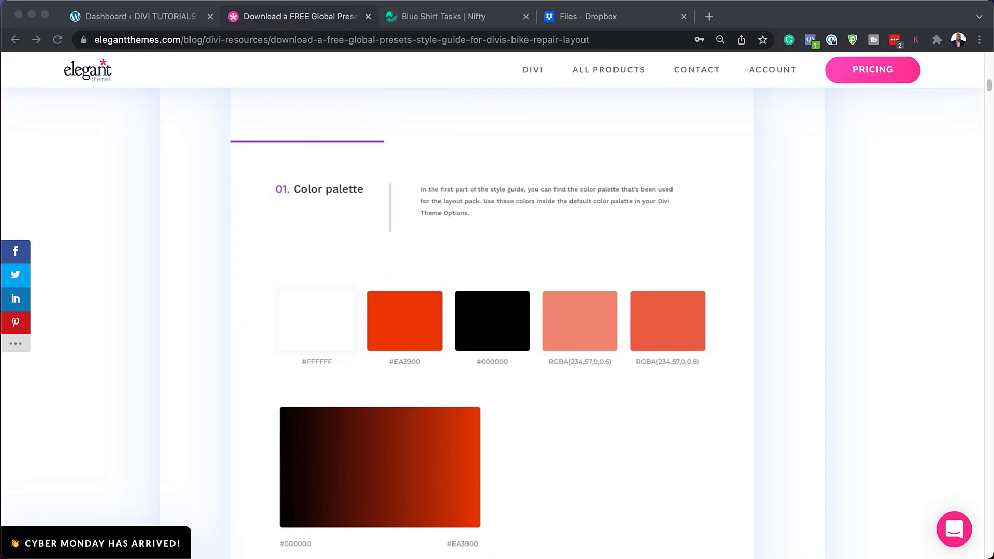
{"action": "scroll", "coordinate": [468, 324], "scroll_direction": "down", "scroll_amount": 5}
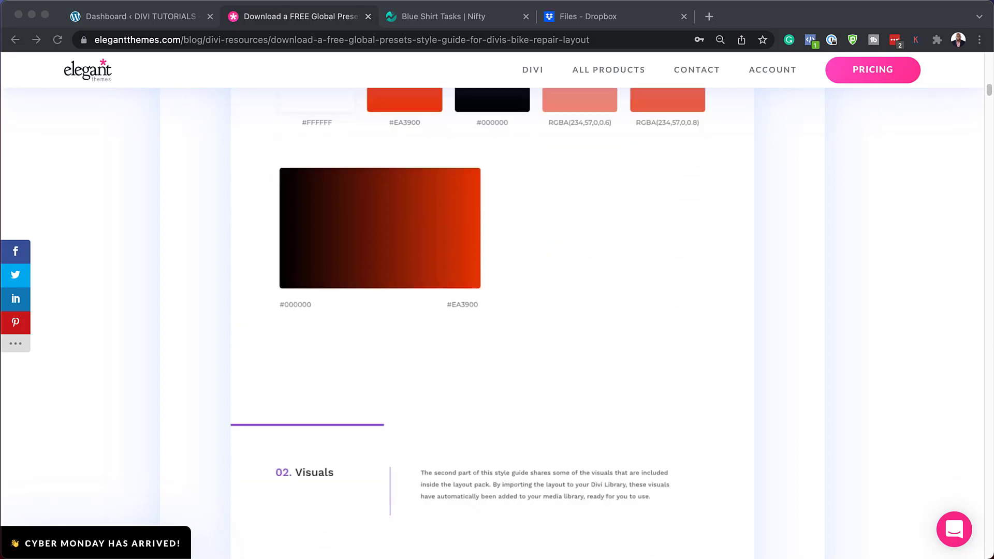
{"action": "scroll", "coordinate": [469, 323], "scroll_direction": "down", "scroll_amount": 5}
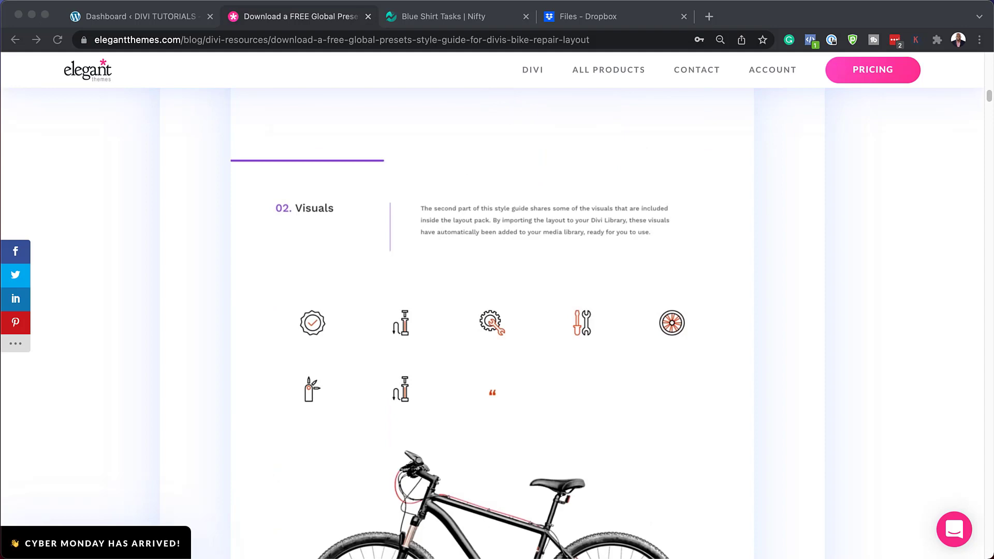
{"action": "scroll", "coordinate": [468, 324], "scroll_direction": "down", "scroll_amount": 9}
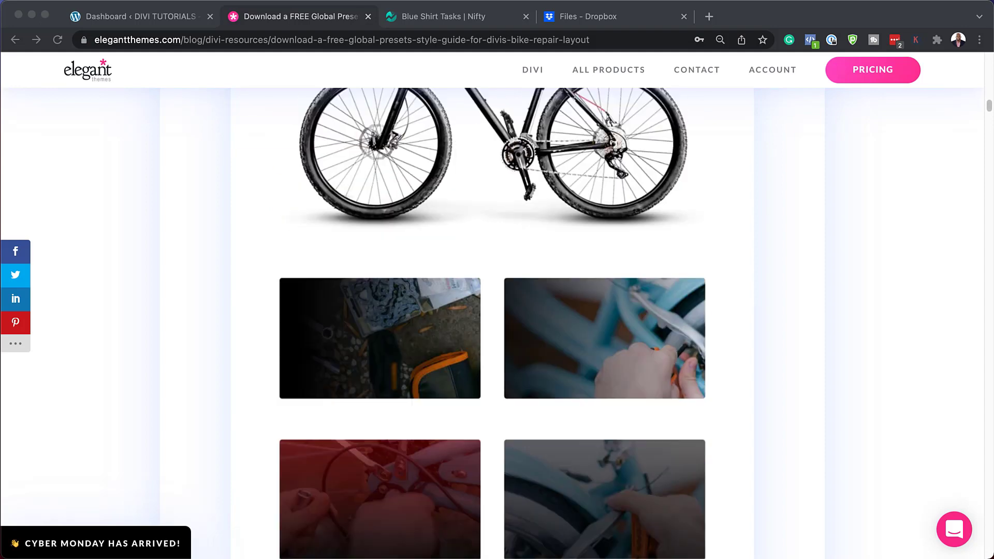
{"action": "scroll", "coordinate": [468, 324], "scroll_direction": "down", "scroll_amount": 2}
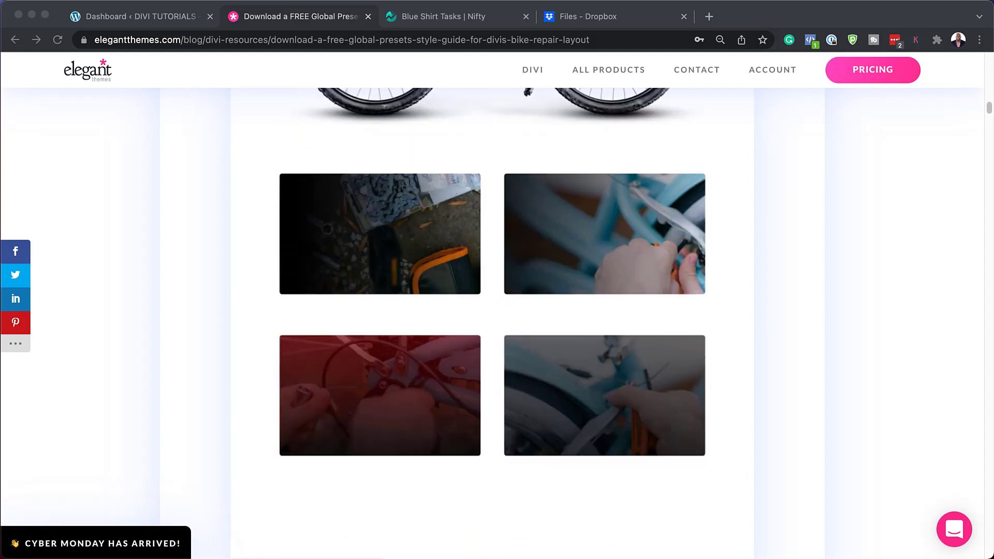
{"action": "scroll", "coordinate": [468, 324], "scroll_direction": "down", "scroll_amount": 11}
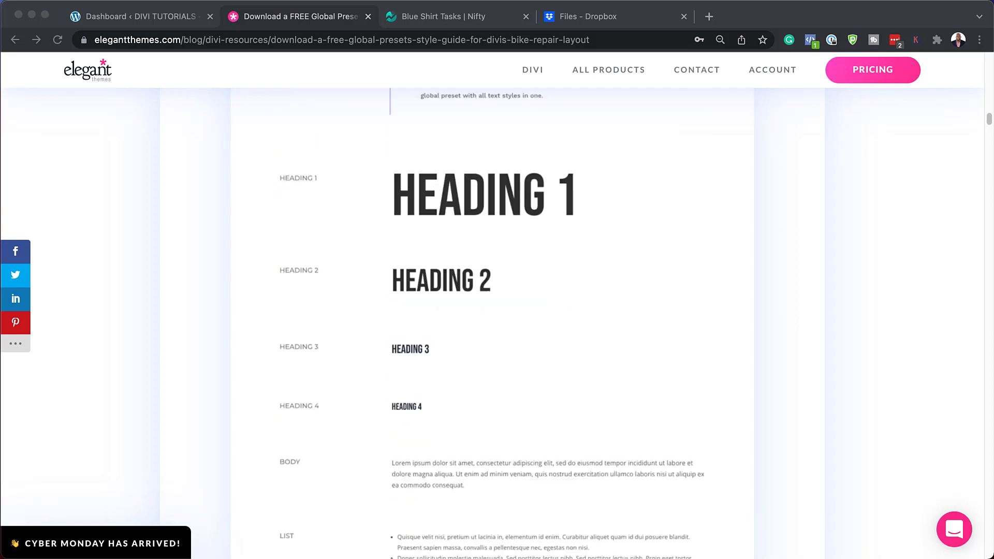
{"action": "scroll", "coordinate": [468, 324], "scroll_direction": "down", "scroll_amount": 4}
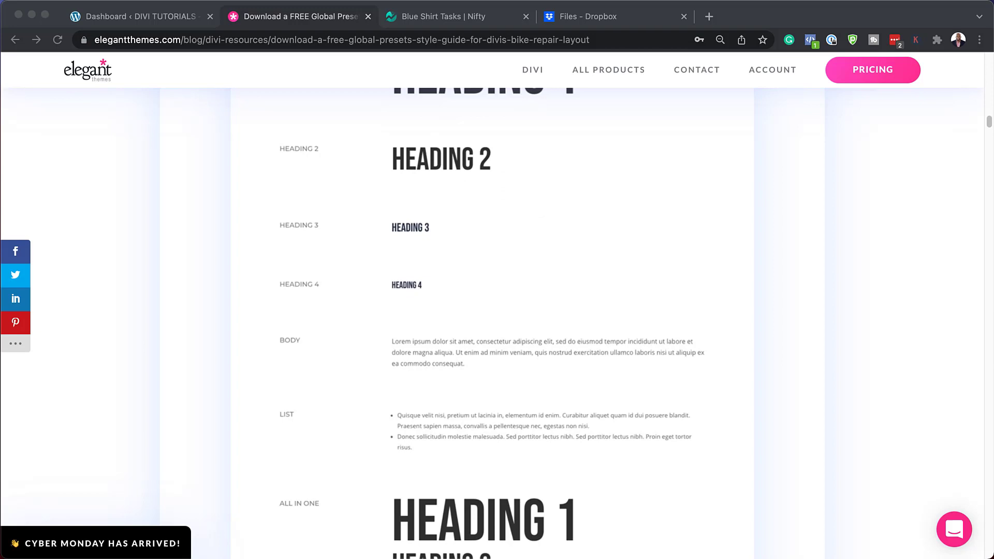
{"action": "scroll", "coordinate": [493, 324], "scroll_direction": "down", "scroll_amount": 5}
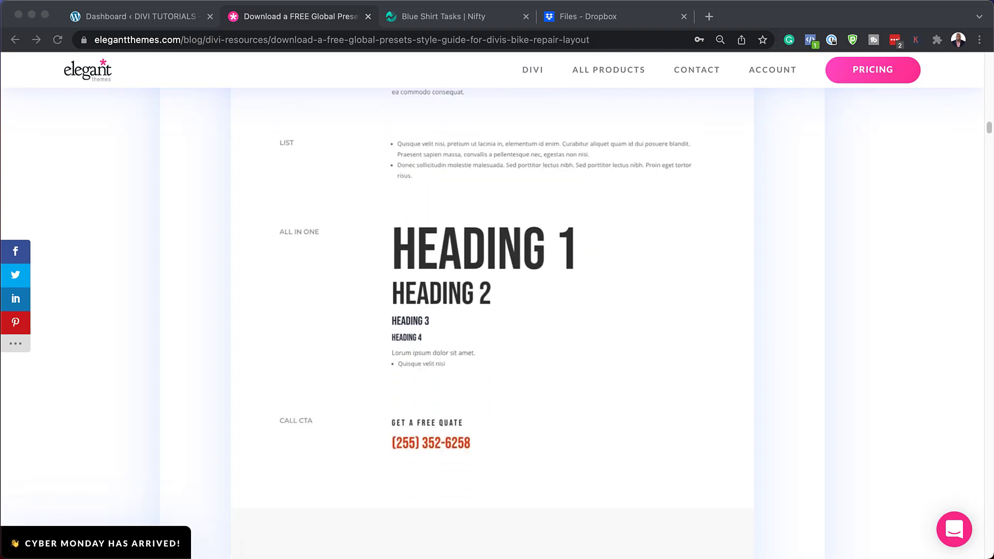
{"action": "scroll", "coordinate": [492, 324], "scroll_direction": "down", "scroll_amount": 5}
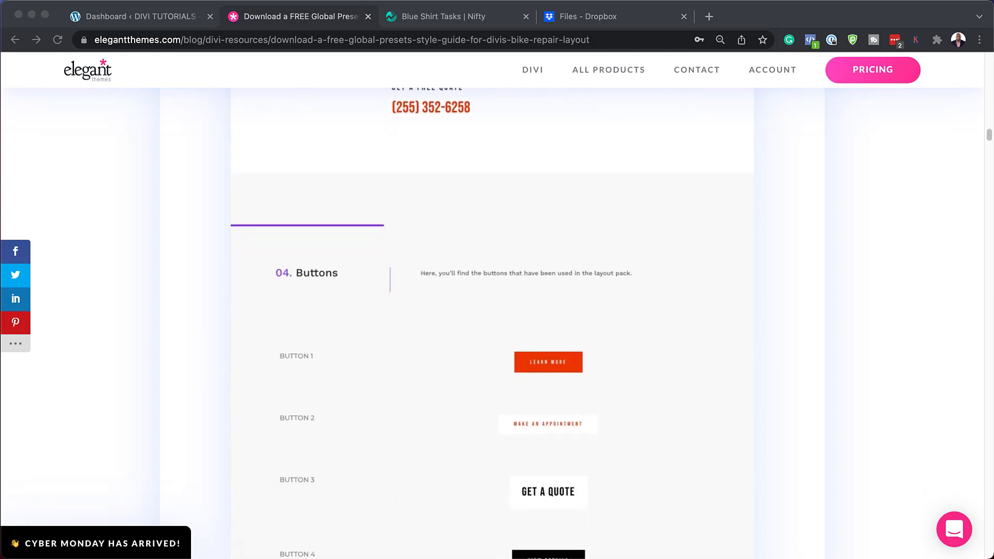
{"action": "scroll", "coordinate": [492, 324], "scroll_direction": "down", "scroll_amount": 5}
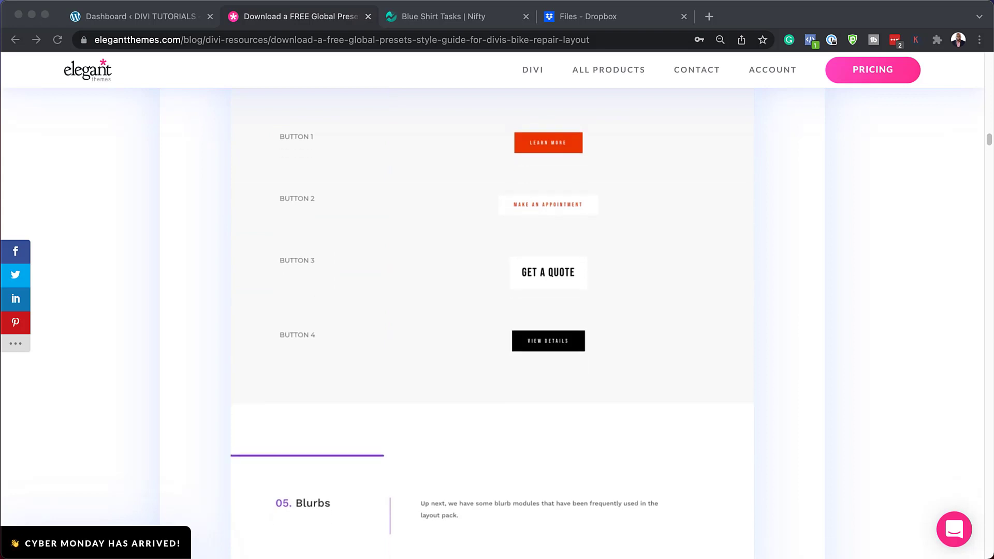
{"action": "scroll", "coordinate": [493, 323], "scroll_direction": "down", "scroll_amount": 7}
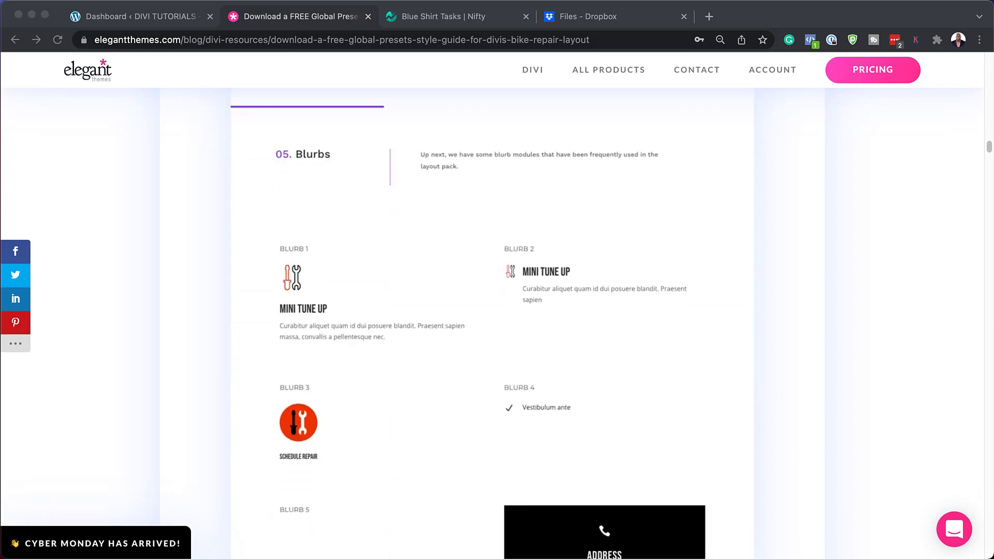
{"action": "scroll", "coordinate": [492, 324], "scroll_direction": "down", "scroll_amount": 7}
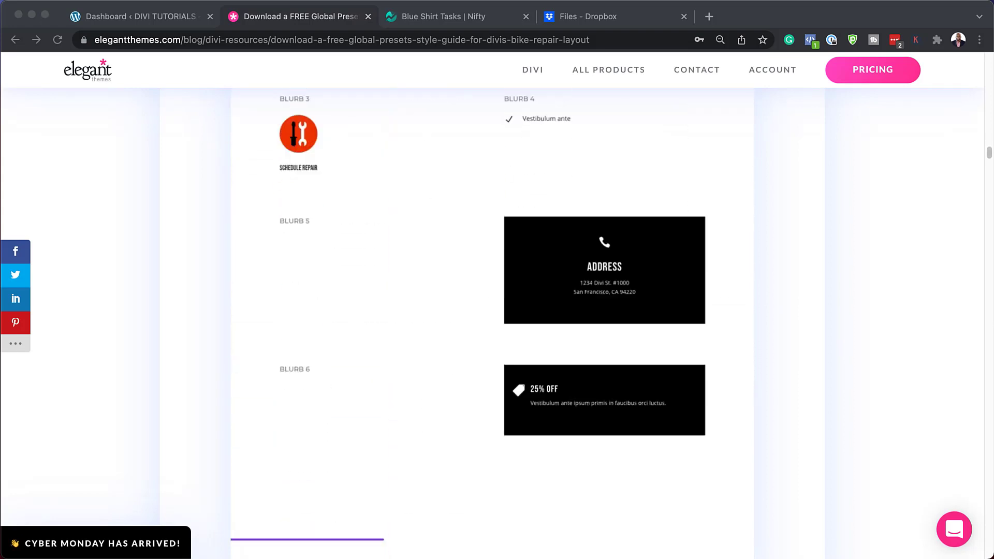
{"action": "scroll", "coordinate": [492, 324], "scroll_direction": "down", "scroll_amount": 2}
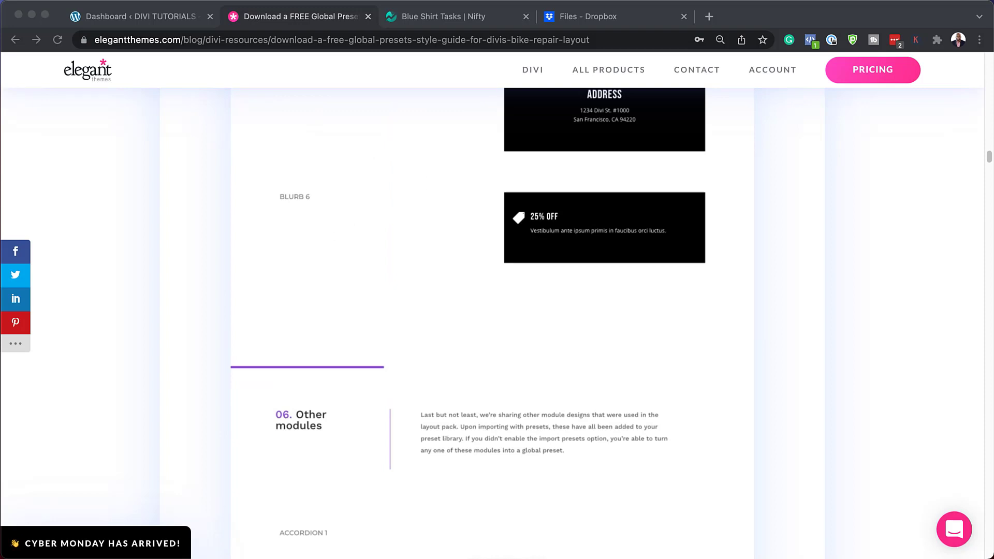
{"action": "scroll", "coordinate": [493, 324], "scroll_direction": "down", "scroll_amount": 7}
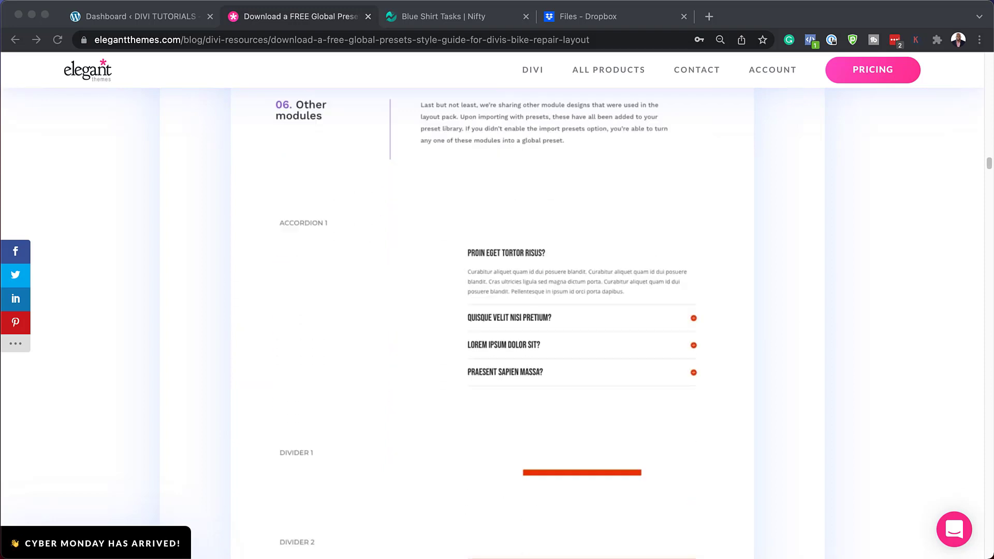
{"action": "scroll", "coordinate": [492, 323], "scroll_direction": "down", "scroll_amount": 7}
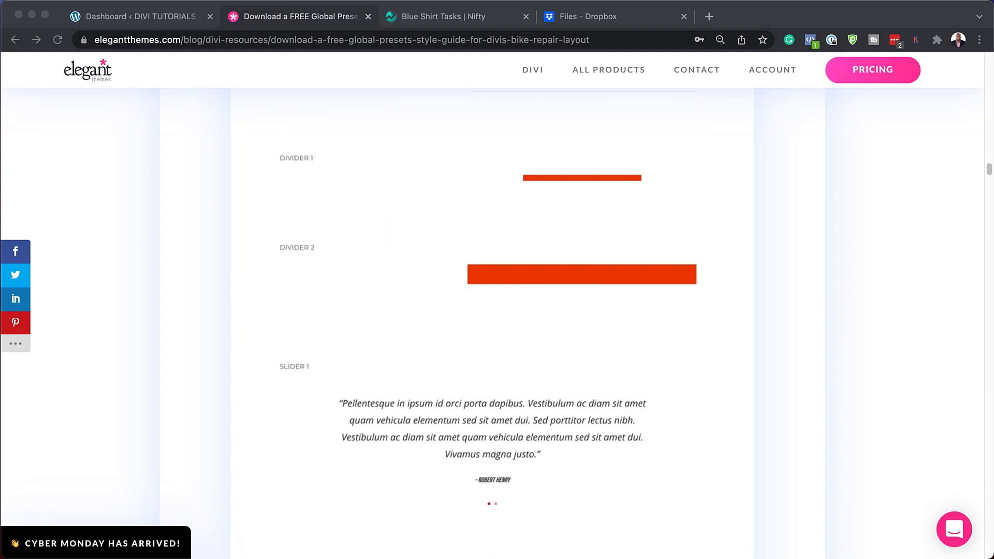
{"action": "scroll", "coordinate": [493, 324], "scroll_direction": "down", "scroll_amount": 17}
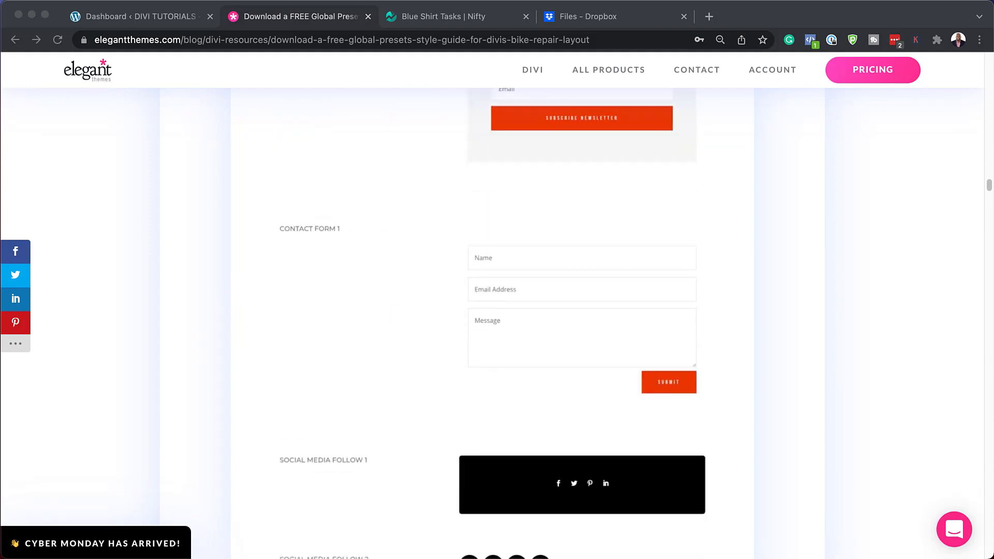
{"action": "scroll", "coordinate": [492, 323], "scroll_direction": "down", "scroll_amount": 13}
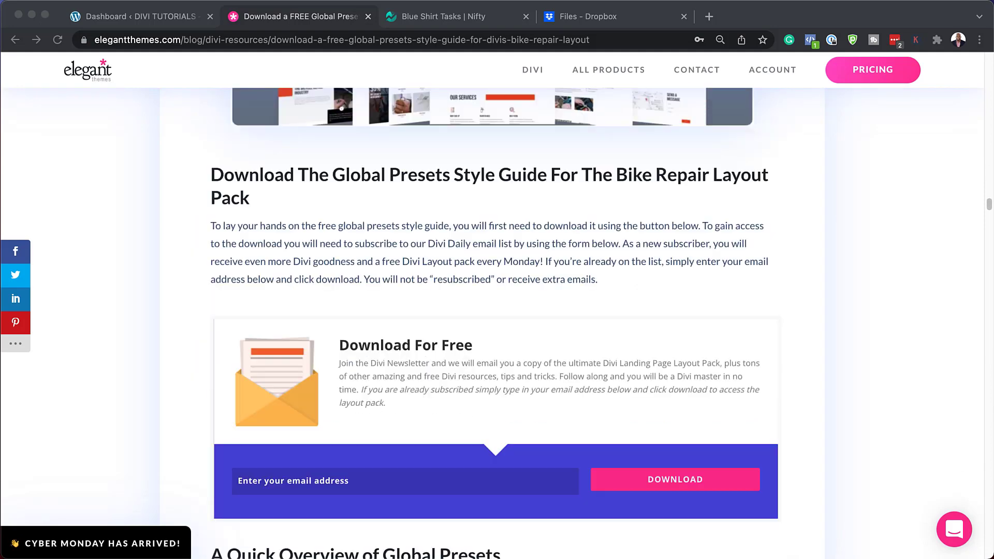
Step: Submit an email address to download the Bike Repair presets zip, then open its download menu
{"action": "left_click", "coordinate": [500, 345]}
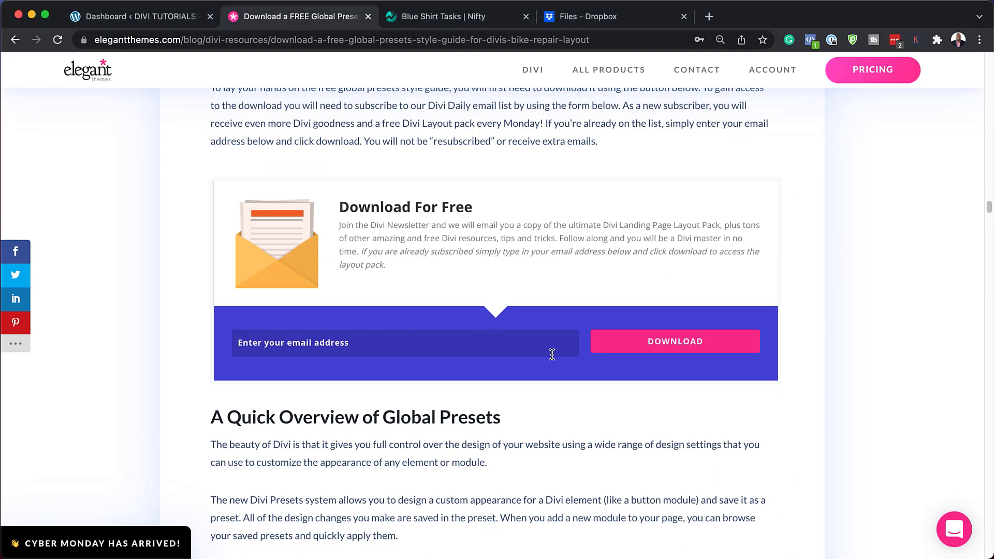
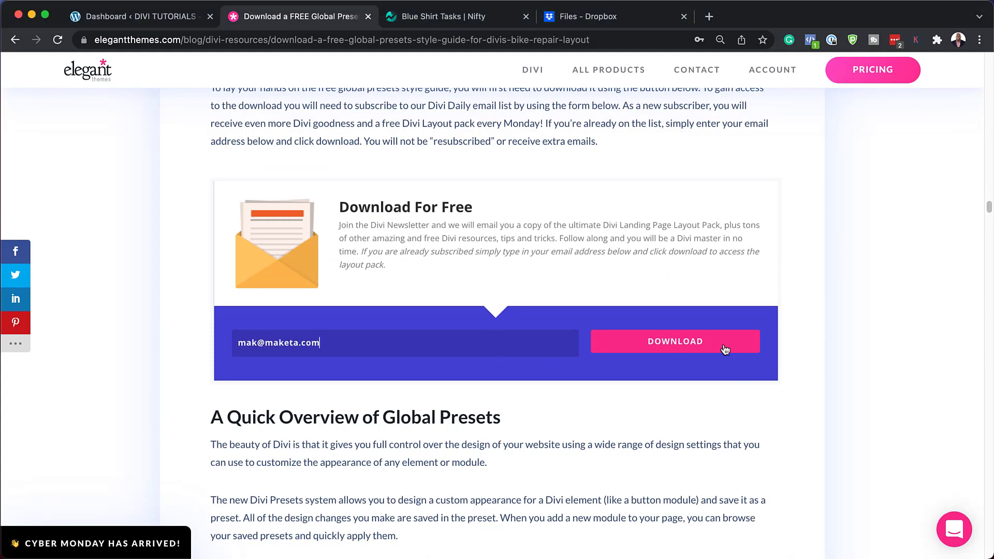
{"action": "left_click", "coordinate": [676, 341]}
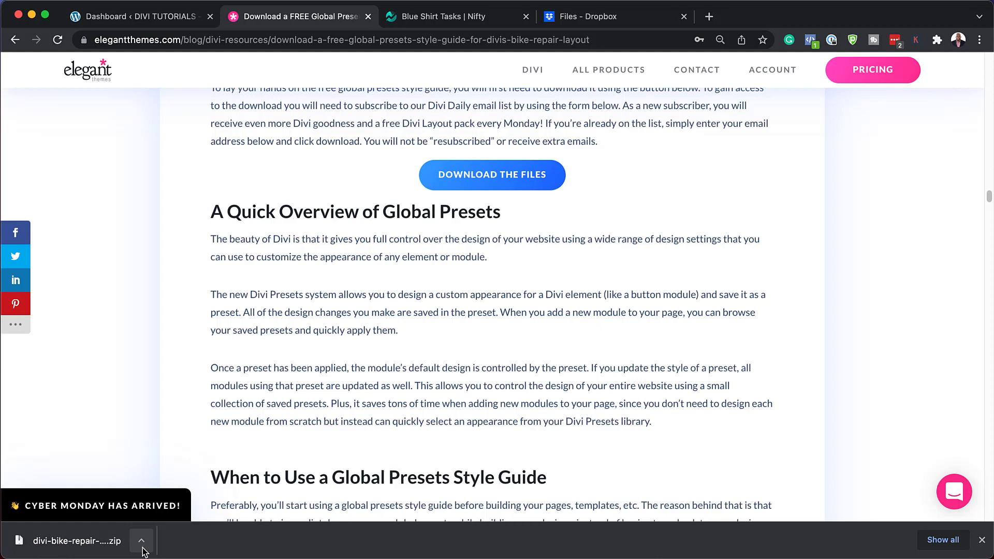
{"action": "left_click", "coordinate": [144, 545]}
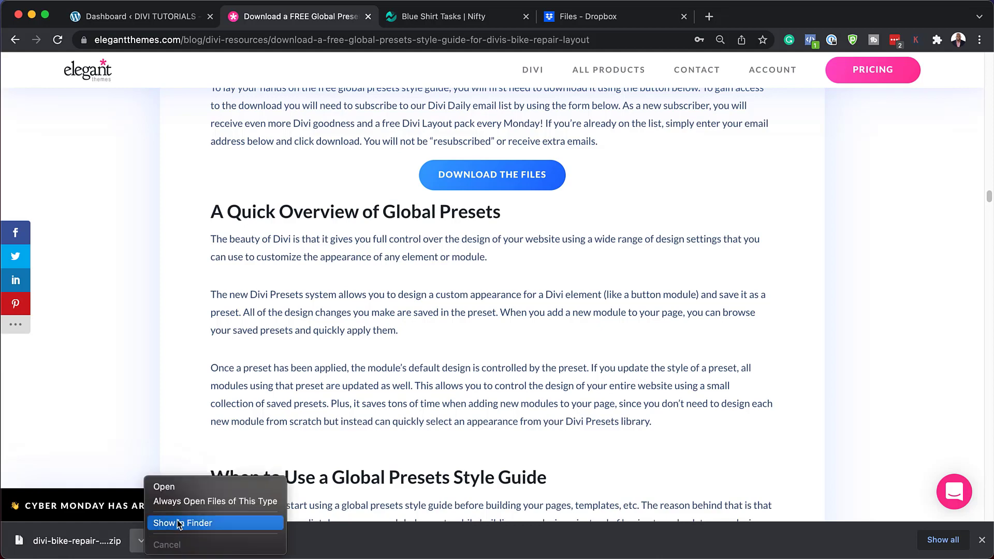
Step: Reveal the zip in Finder's Downloads and extract the bike repair global presets layout.json
{"action": "left_click", "coordinate": [178, 524]}
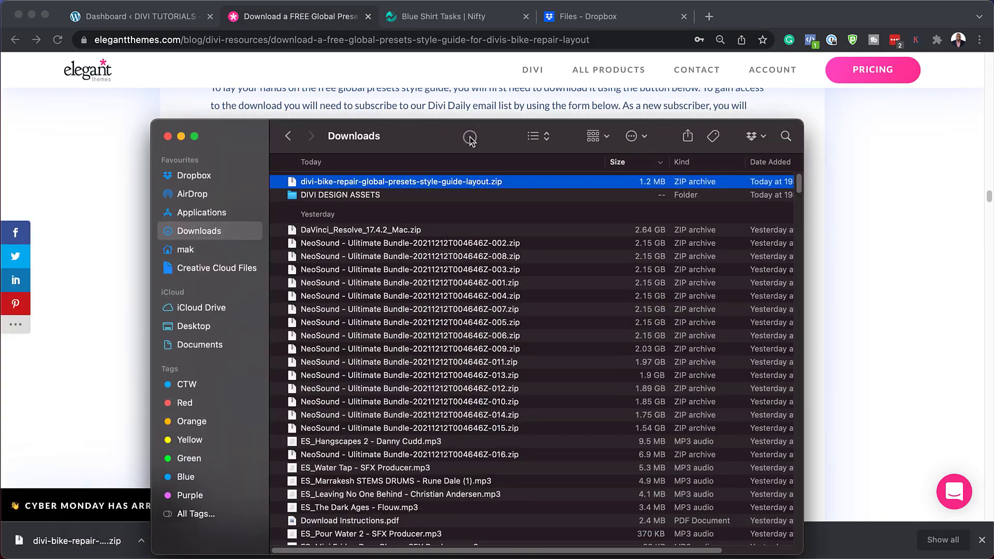
{"action": "left_click_drag", "start_coordinate": [470, 141], "coordinate": [473, 128]}
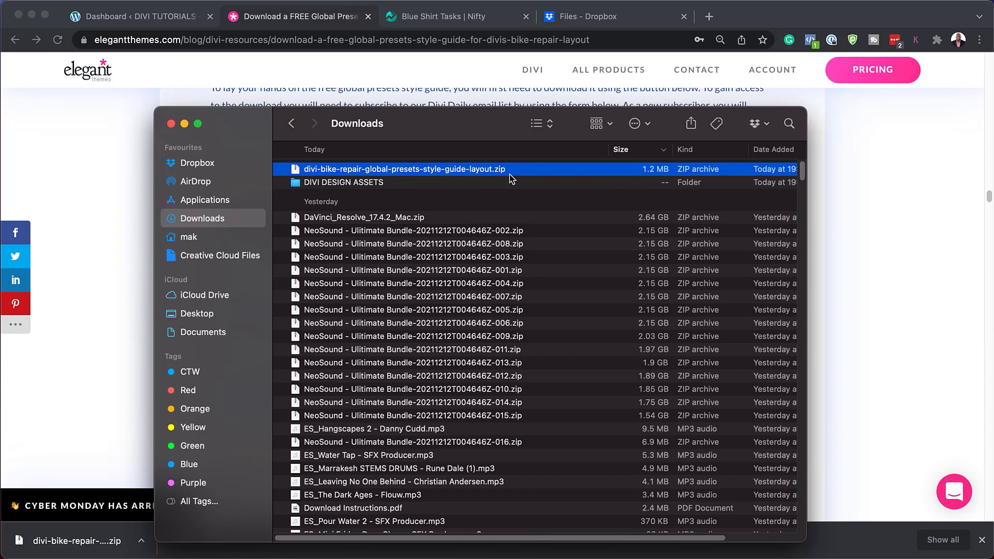
{"action": "double_click", "coordinate": [298, 170]}
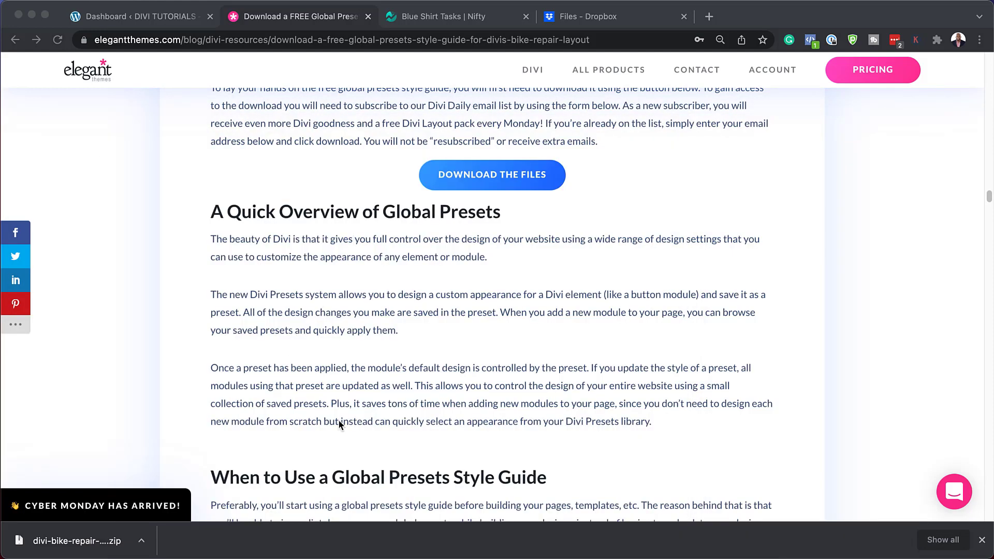
Step: Return to the WordPress dashboard and go to Divi > Divi Library
{"action": "left_click", "coordinate": [982, 541]}
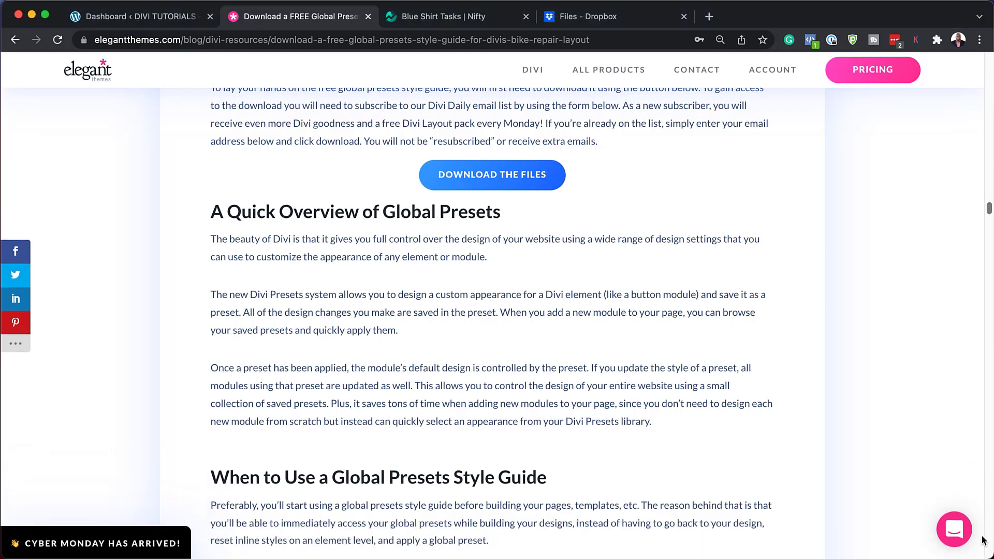
{"action": "key", "text": "ctrl+shift+Tab"}
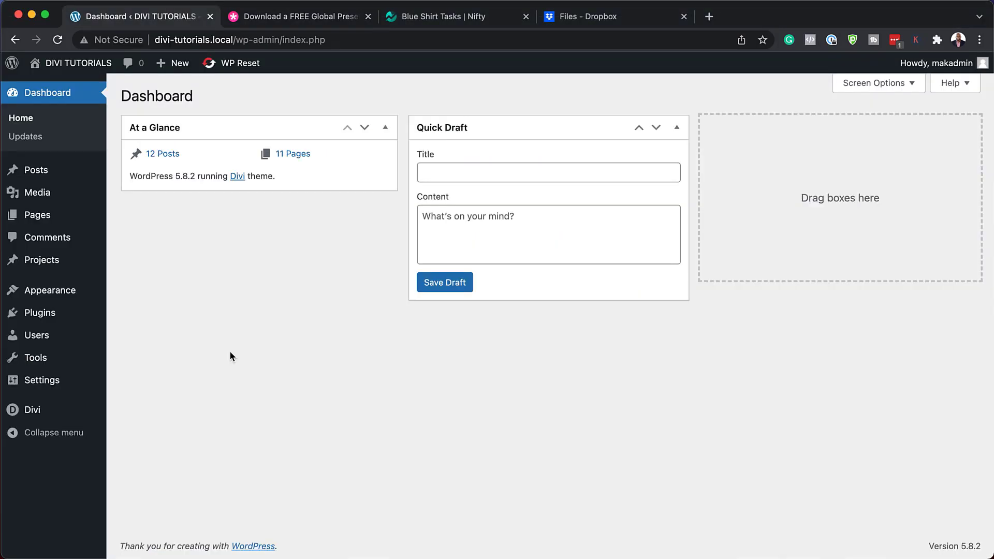
{"action": "mouse_move", "coordinate": [66, 410]}
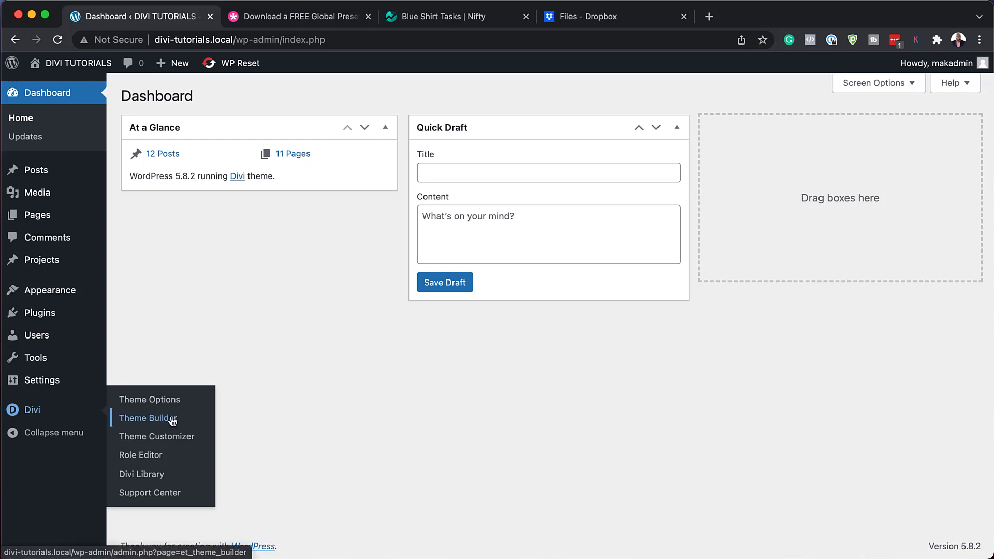
{"action": "left_click", "coordinate": [161, 475]}
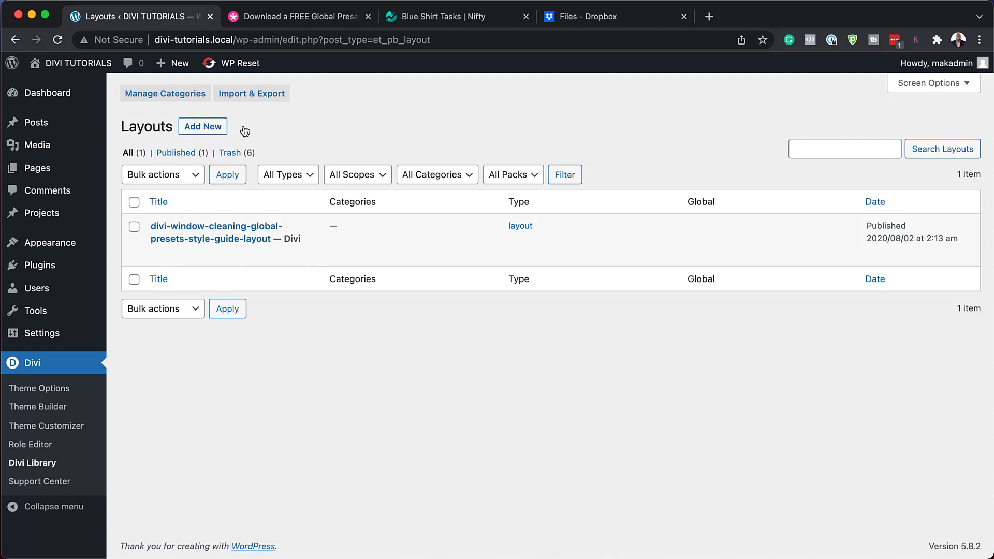
Step: Move all library layouts, the window-cleaning presets layout, to the Trash via bulk action
{"action": "left_click", "coordinate": [134, 202]}
{"action": "left_click", "coordinate": [195, 314]}
{"action": "left_click", "coordinate": [176, 342]}
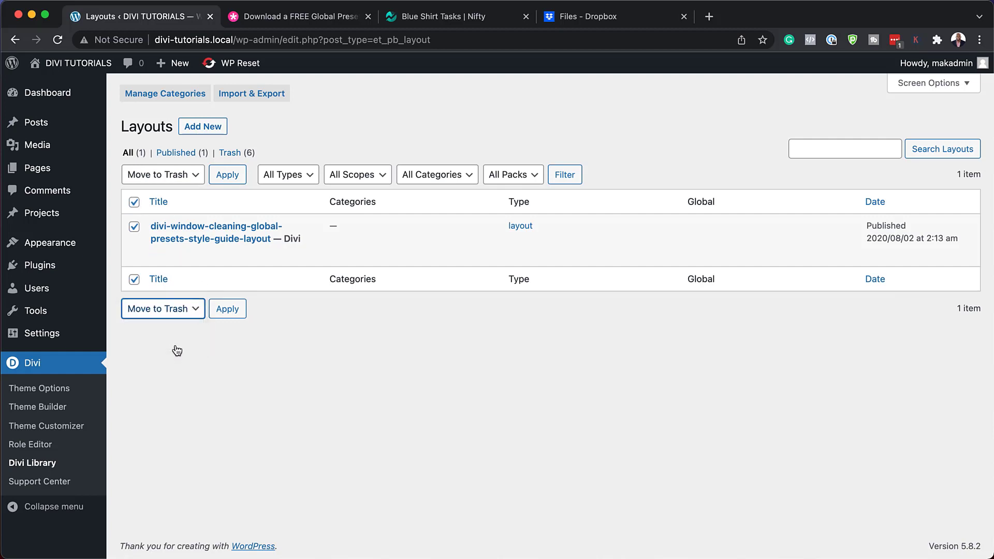
{"action": "left_click", "coordinate": [239, 315]}
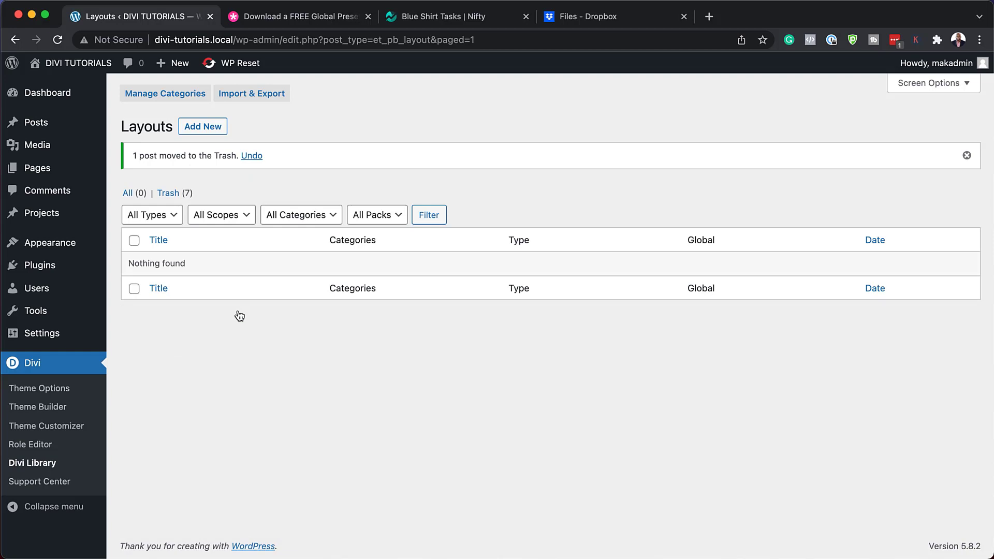
Step: Import the bike repair global presets layout .json file with Import Presets enabled
{"action": "left_click", "coordinate": [263, 98]}
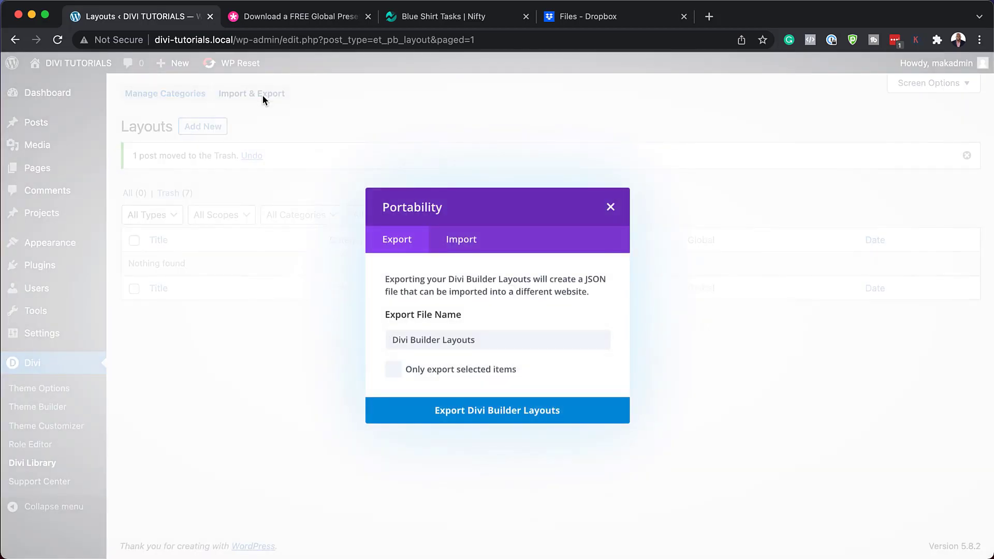
{"action": "left_click", "coordinate": [463, 241]}
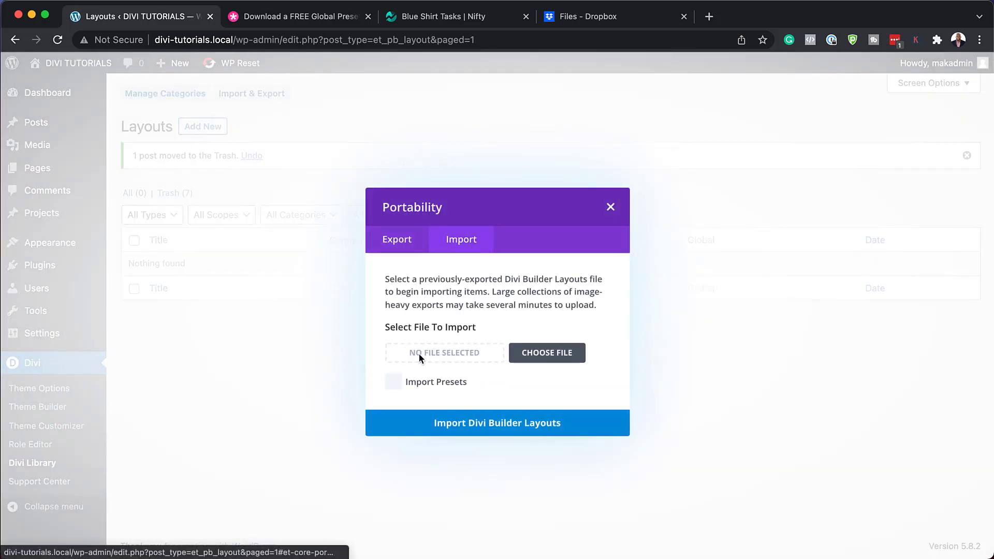
{"action": "left_click", "coordinate": [394, 383]}
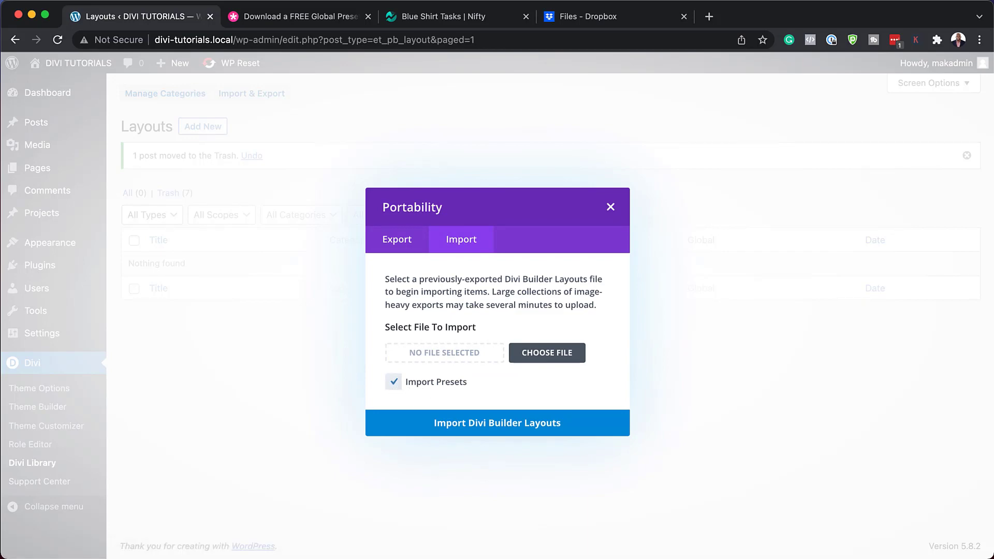
{"action": "left_click_drag", "start_coordinate": [309, 383], "coordinate": [325, 422]}
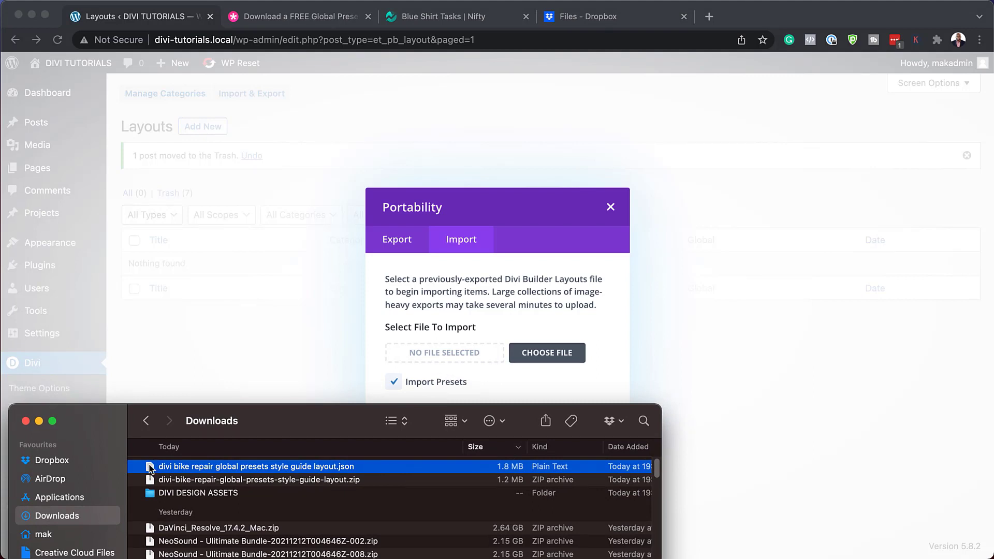
{"action": "left_click_drag", "start_coordinate": [150, 469], "coordinate": [421, 355]}
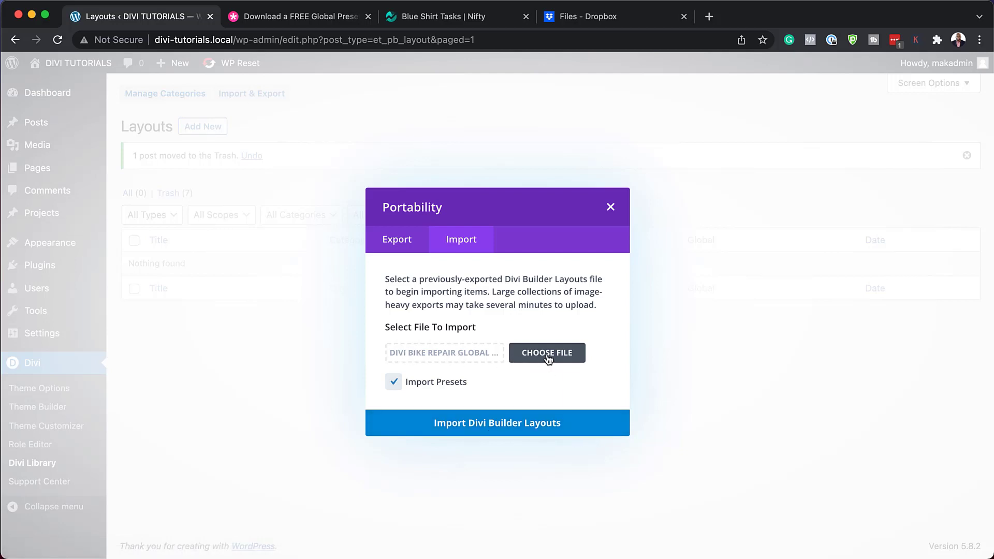
{"action": "left_click", "coordinate": [474, 426]}
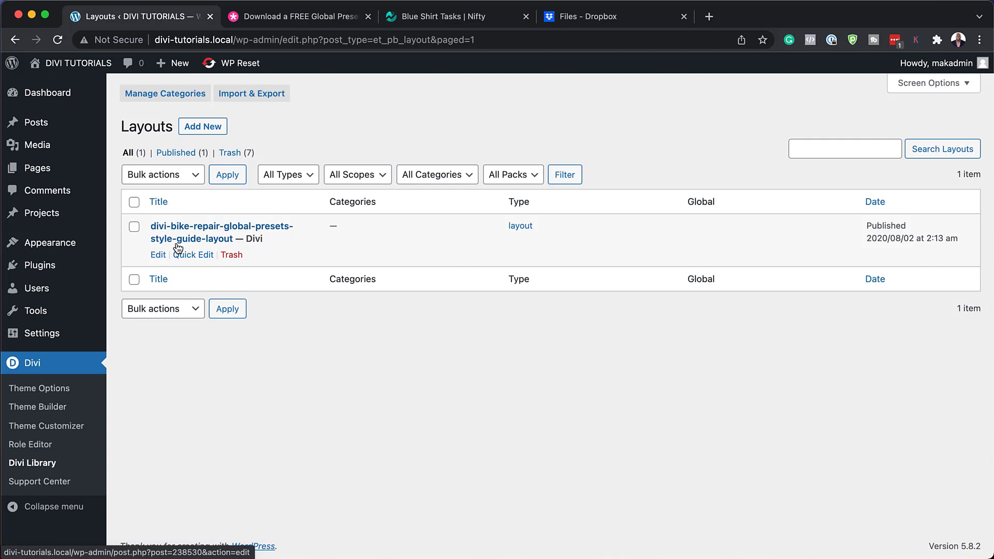
Step: Add a new page titled 'Bike Repair' and start building it in the Divi Builder
{"action": "mouse_move", "coordinate": [73, 172]}
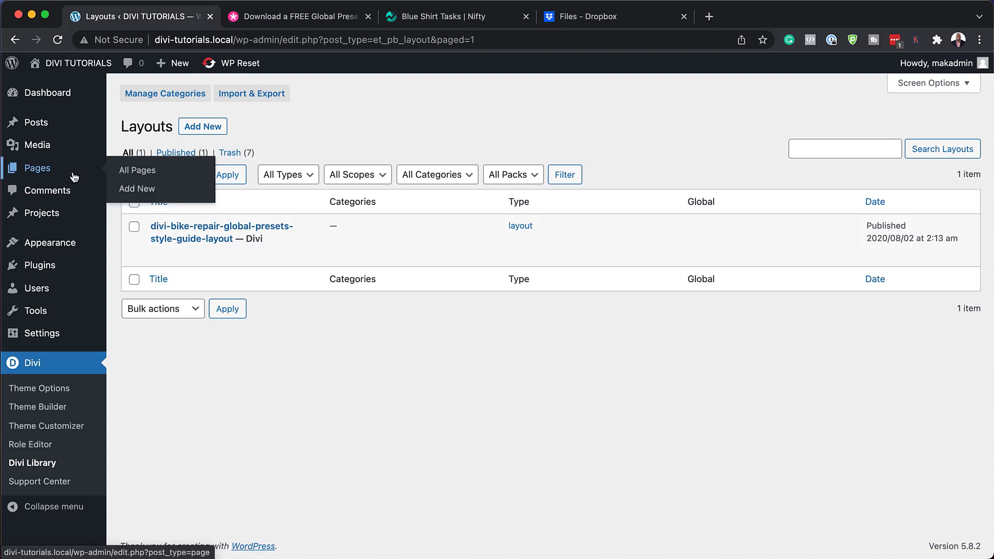
{"action": "left_click", "coordinate": [136, 189]}
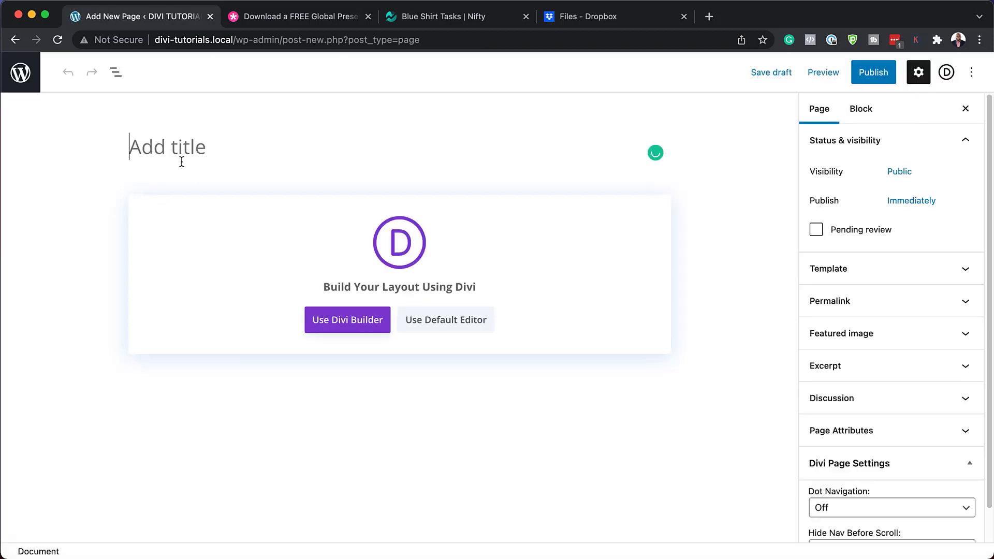
{"action": "type", "text": "Bike Repair"}
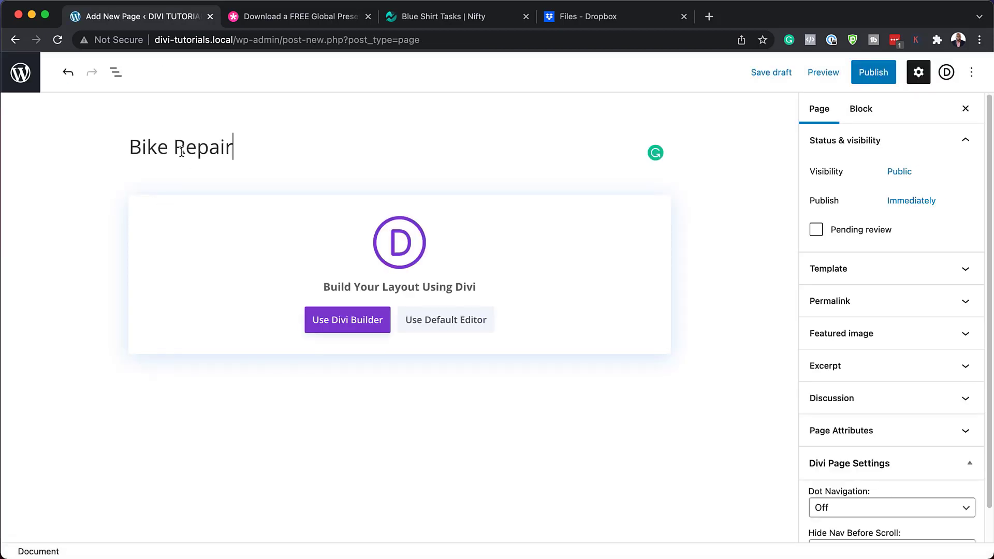
{"action": "left_click", "coordinate": [337, 324]}
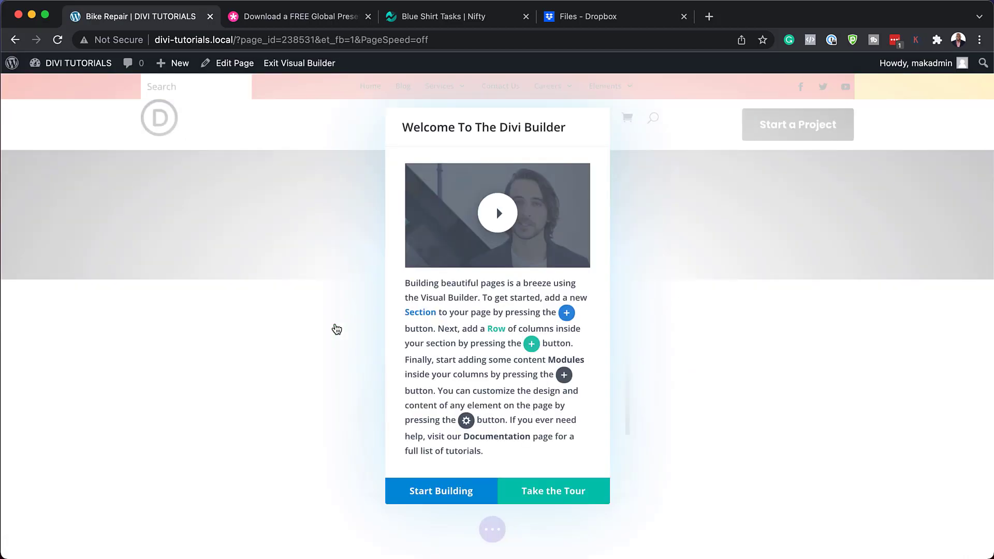
{"action": "left_click", "coordinate": [463, 500]}
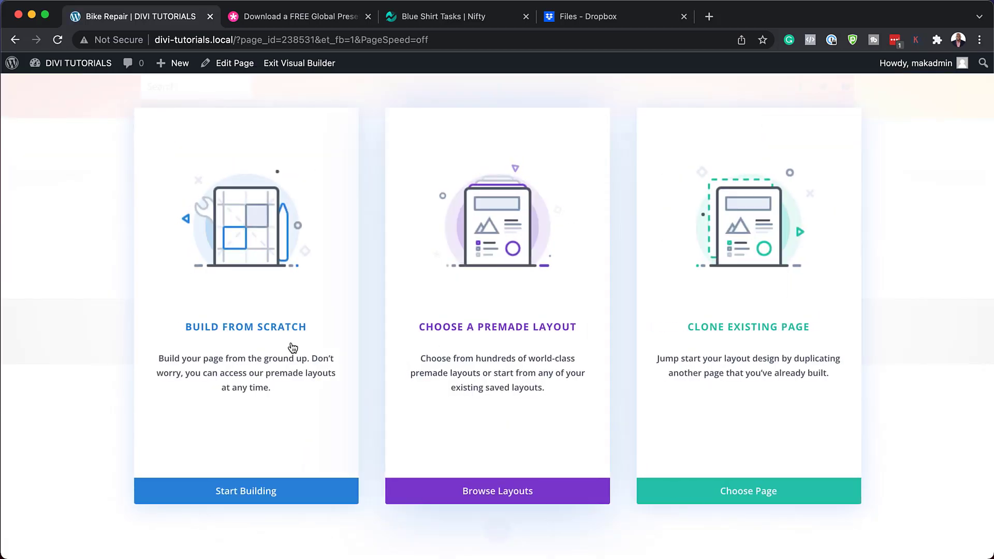
Step: Search premade layouts for 'Bike Repair' and use the Bike Repair About Page layout
{"action": "left_click", "coordinate": [468, 331]}
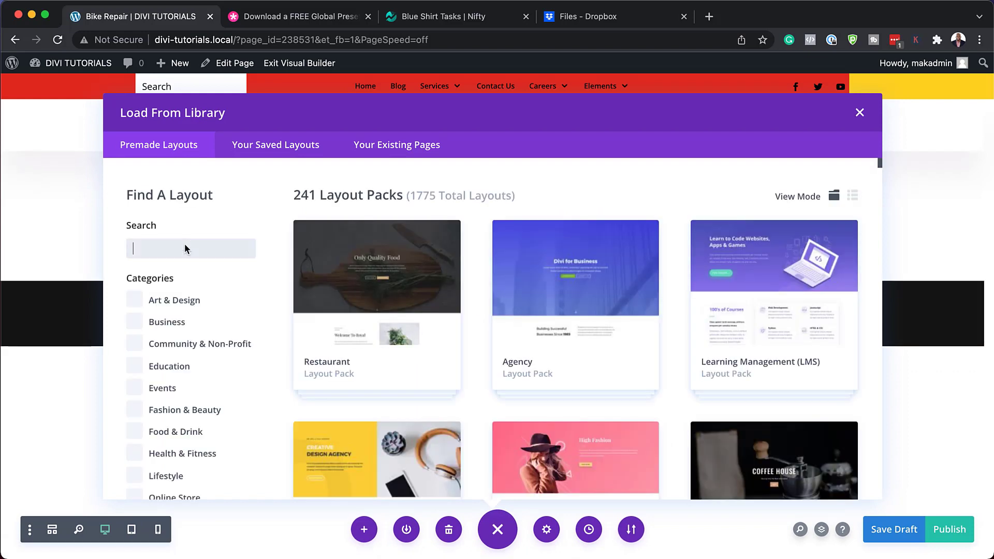
{"action": "type", "text": "Bike Repair"}
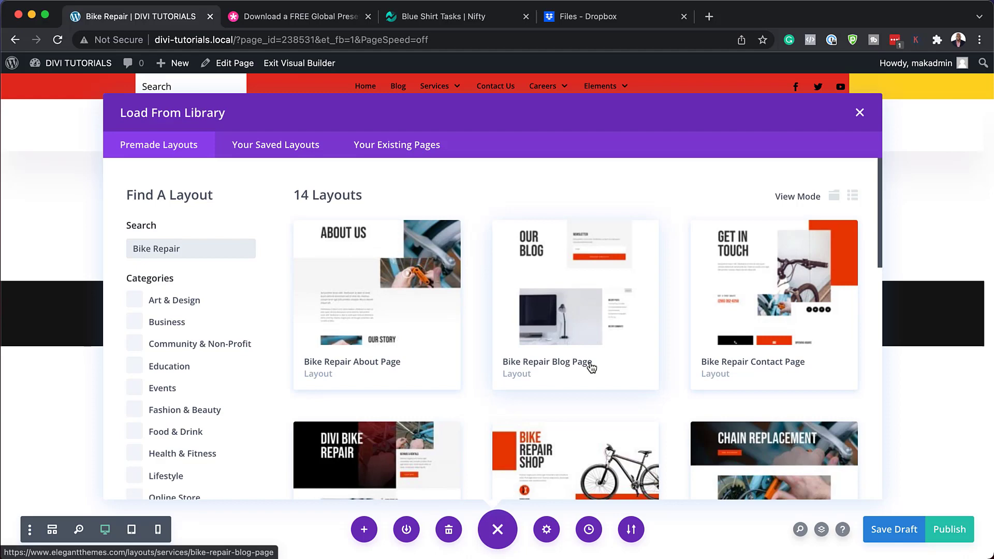
{"action": "scroll", "coordinate": [592, 368], "scroll_direction": "down", "scroll_amount": 1}
{"action": "scroll", "coordinate": [592, 368], "scroll_direction": "down", "scroll_amount": 2}
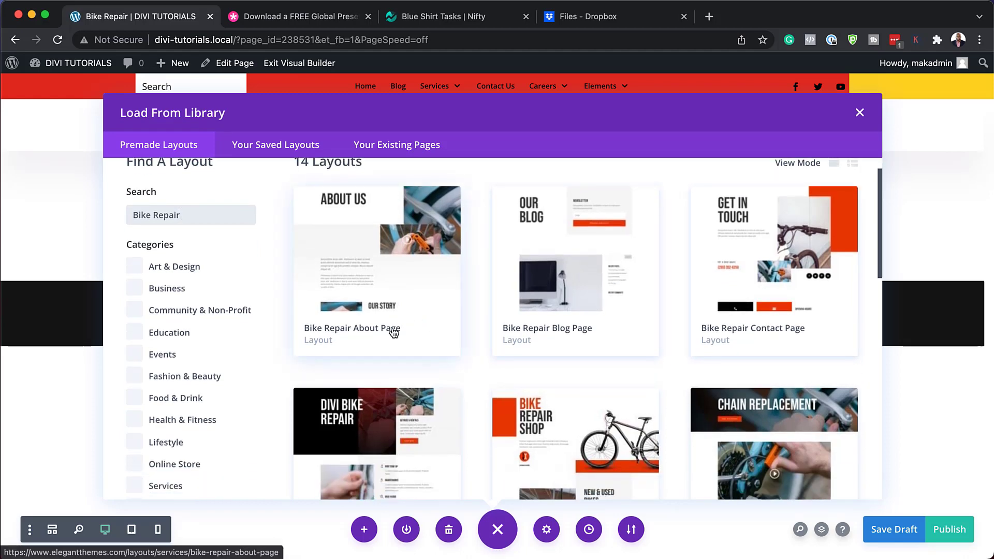
{"action": "left_click", "coordinate": [393, 333]}
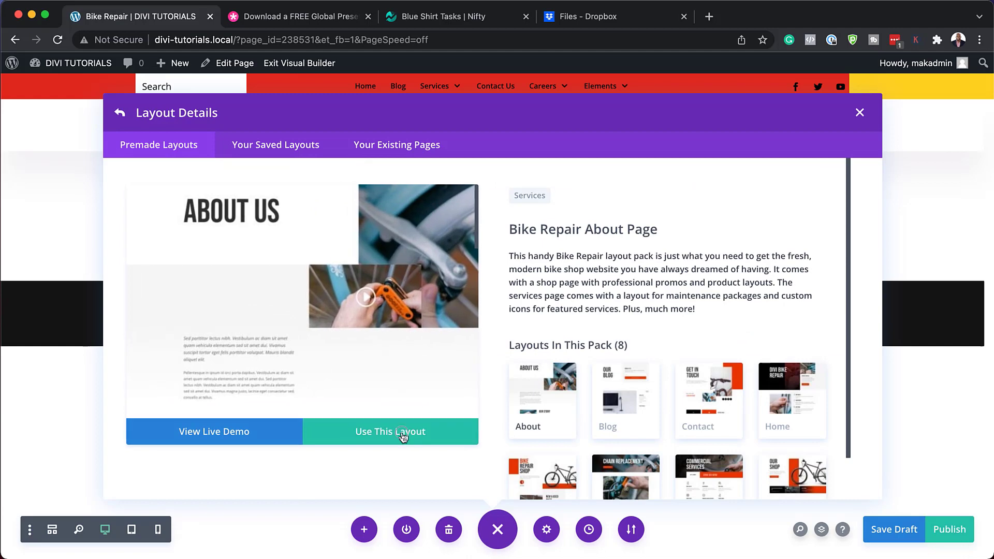
{"action": "left_click", "coordinate": [403, 437]}
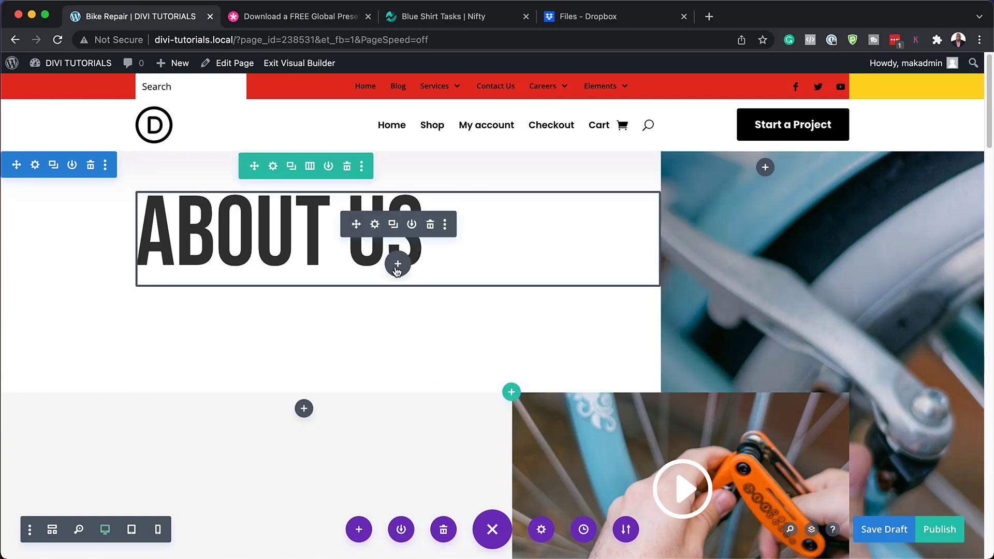
Step: Add a Button module under the ABOUT US heading and dock its settings panel
{"action": "left_click", "coordinate": [398, 266]}
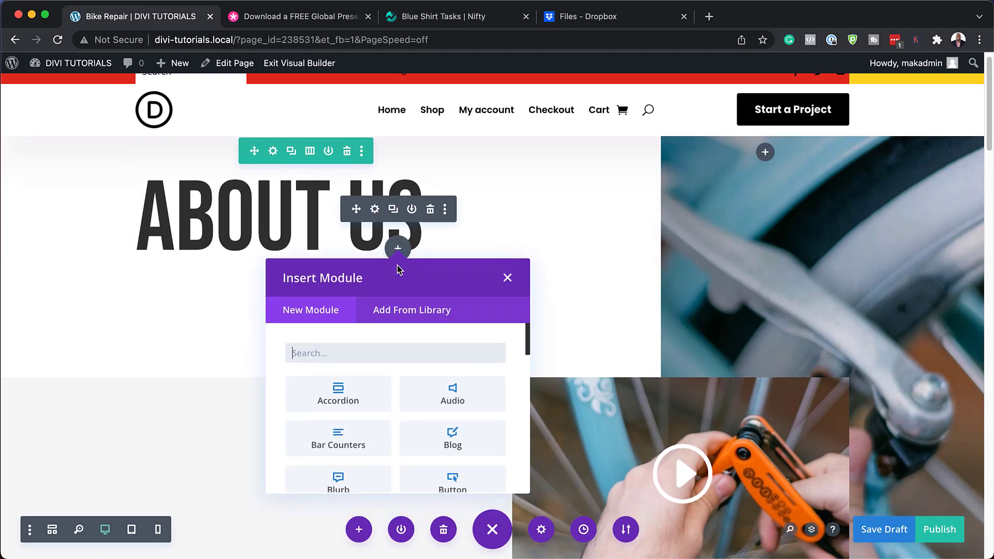
{"action": "type", "text": "butt"}
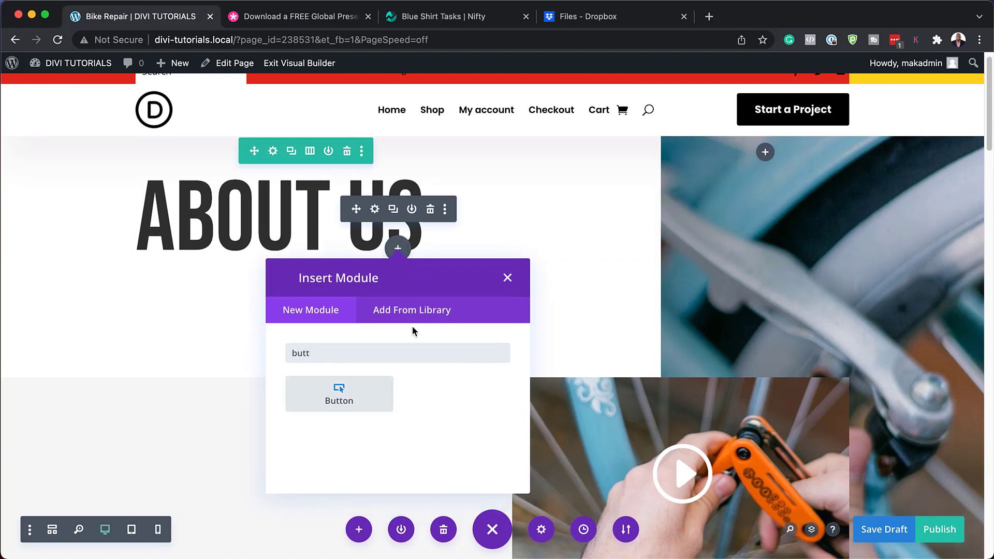
{"action": "left_click", "coordinate": [372, 403]}
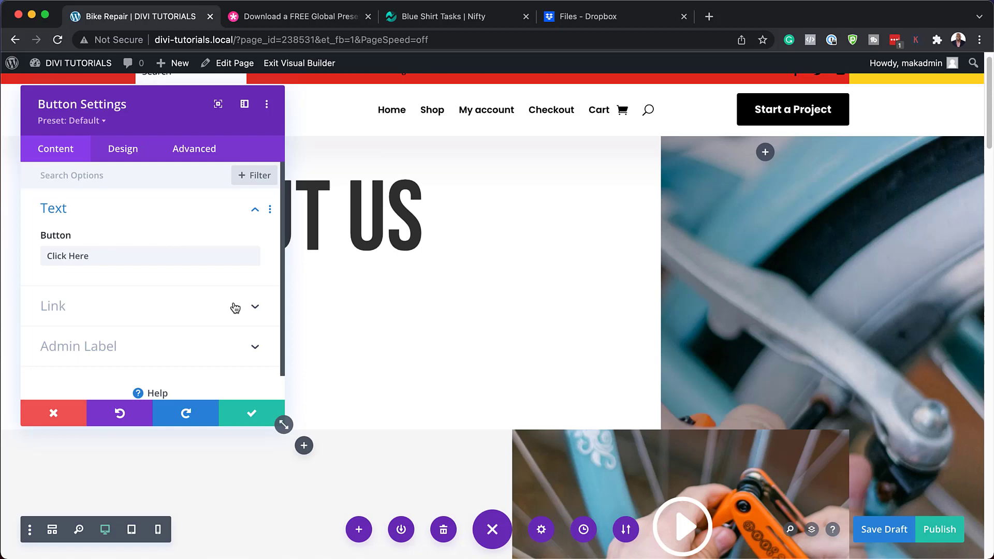
{"action": "left_click", "coordinate": [245, 106]}
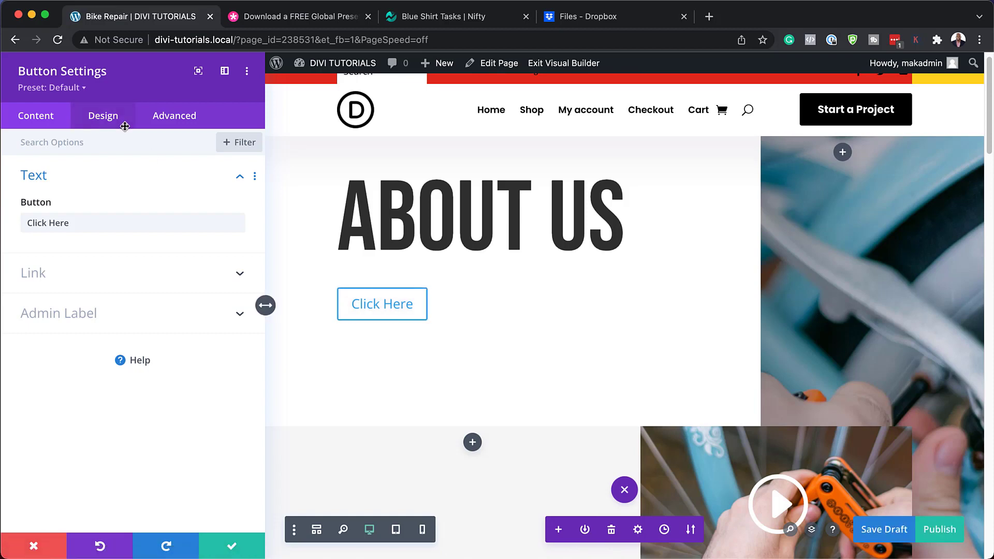
Step: Try the BRLP – Button 1, 2, 3 and 4 presets on the button
{"action": "left_click", "coordinate": [68, 89]}
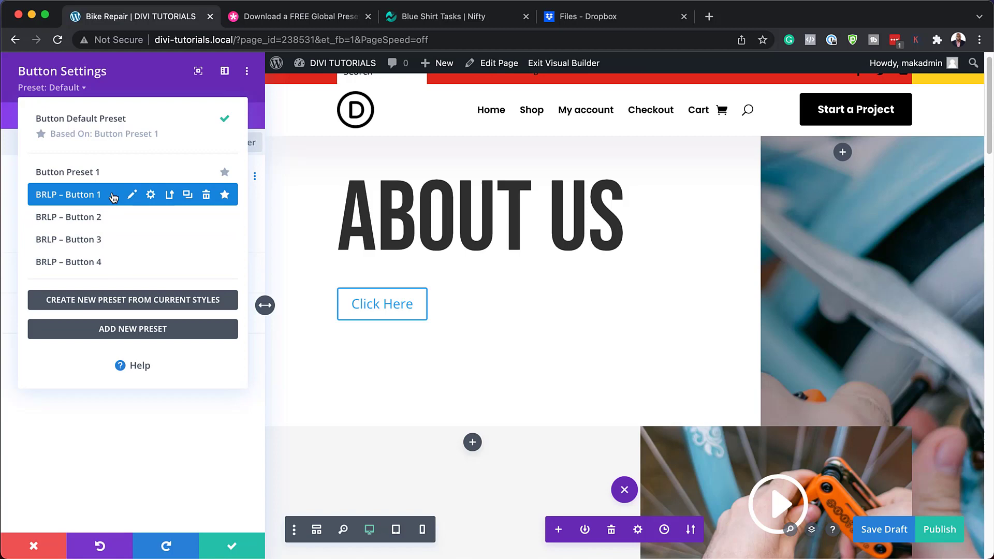
{"action": "left_click", "coordinate": [109, 196]}
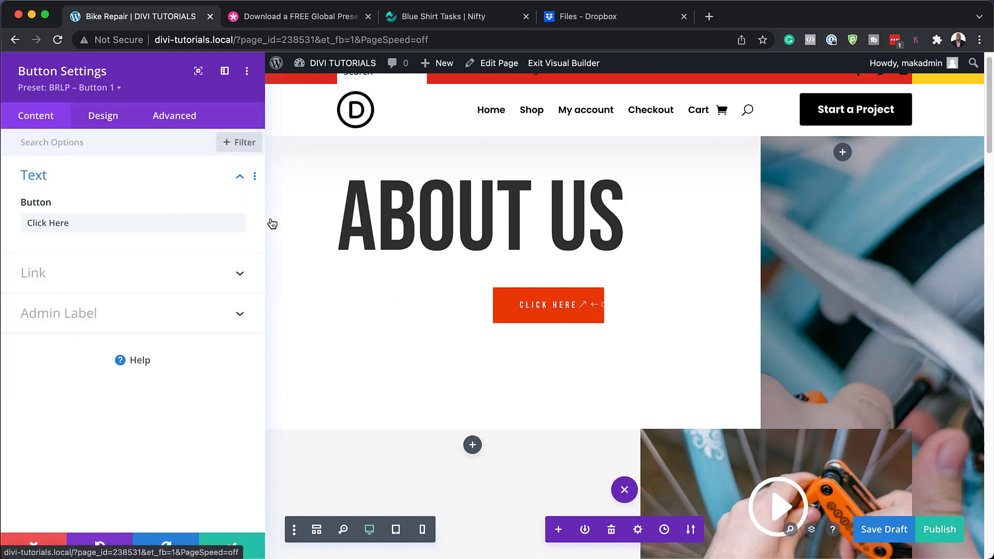
{"action": "left_click", "coordinate": [106, 89]}
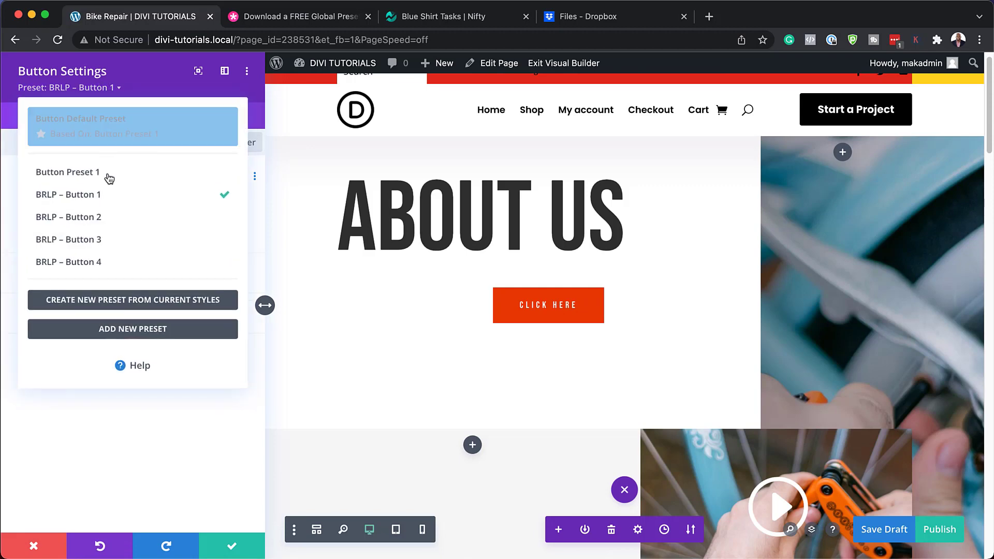
{"action": "left_click", "coordinate": [106, 216]}
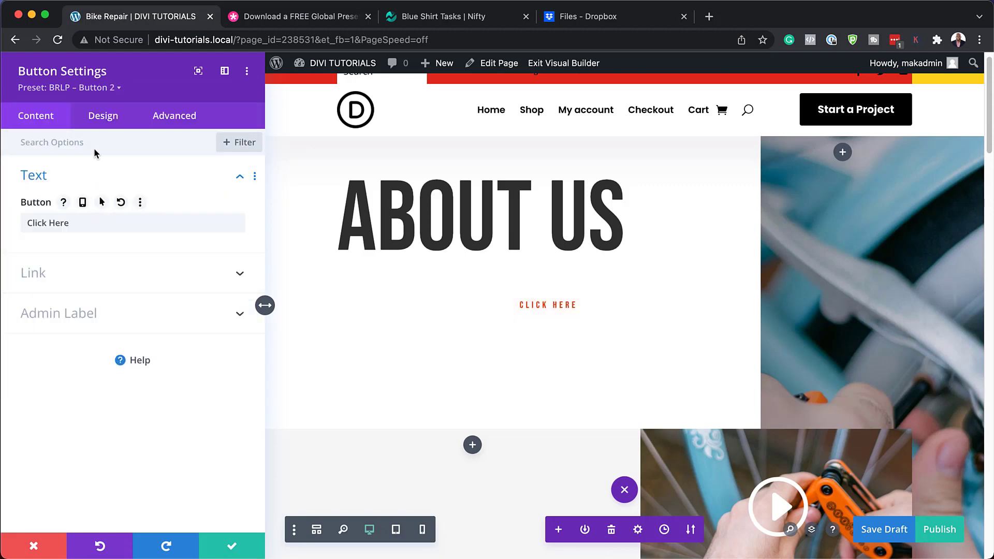
{"action": "left_click", "coordinate": [104, 88]}
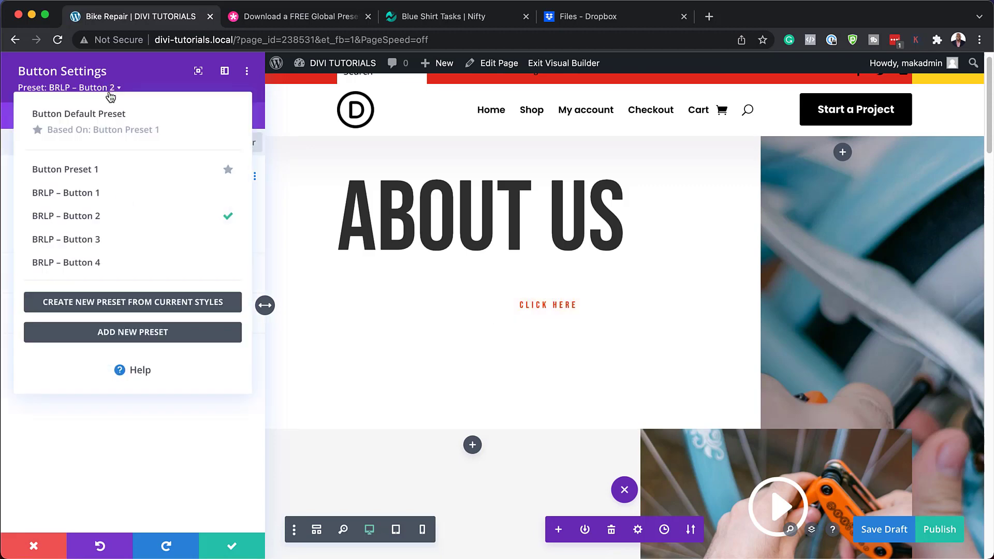
{"action": "left_click", "coordinate": [109, 240]}
{"action": "left_click", "coordinate": [115, 88]}
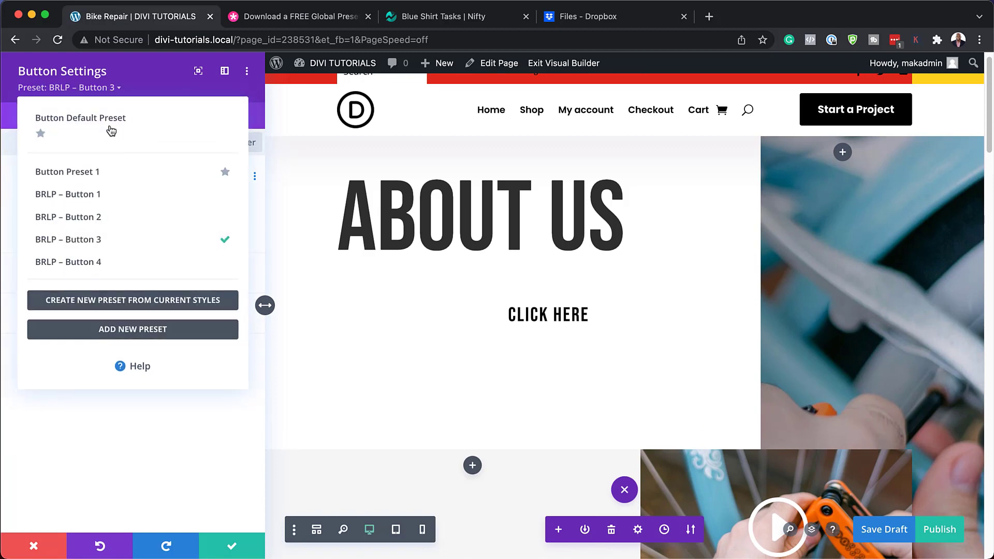
{"action": "left_click", "coordinate": [112, 263]}
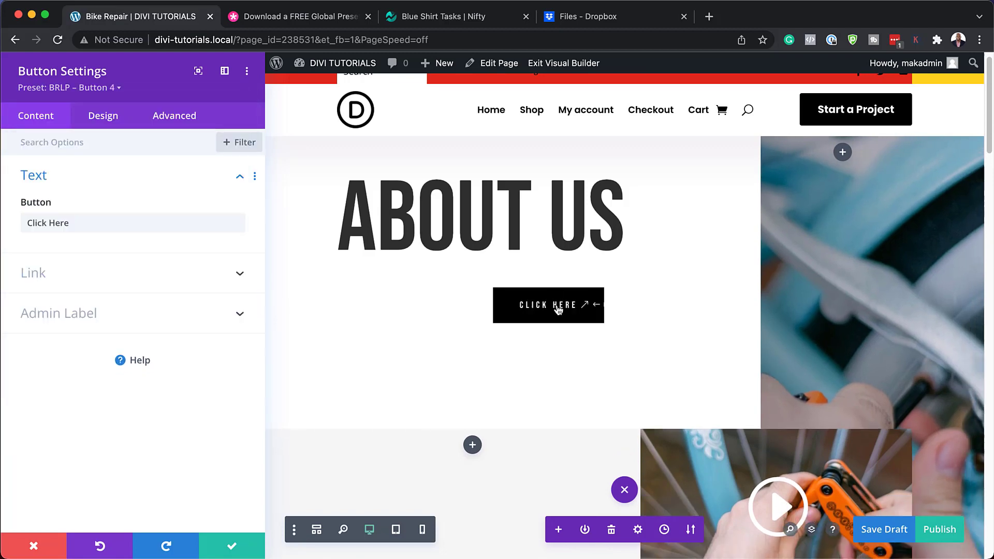
Step: Switch back to BRLP – Button 3, then Button 1, then discard the preset changes
{"action": "left_click", "coordinate": [115, 88]}
{"action": "left_click", "coordinate": [115, 241]}
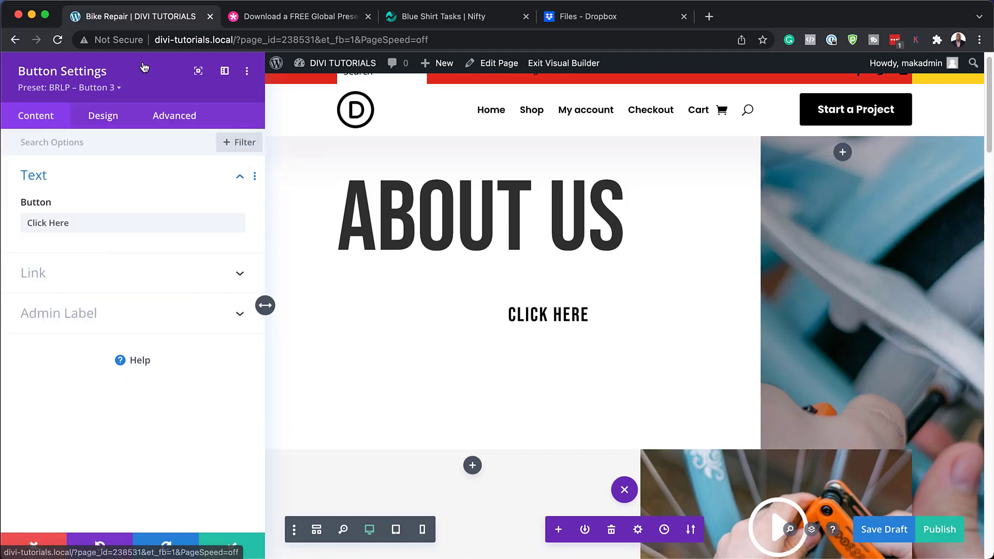
{"action": "left_click", "coordinate": [115, 88]}
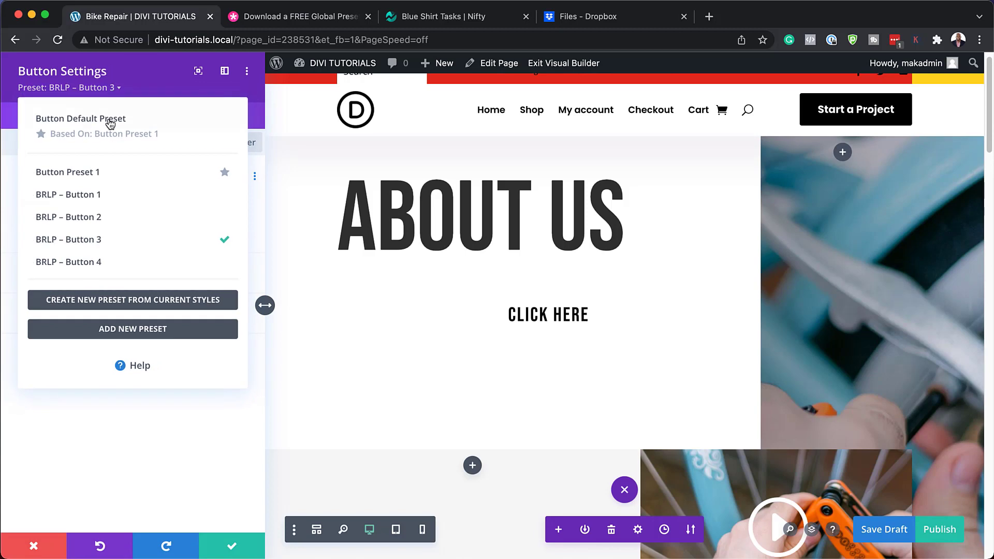
{"action": "left_click", "coordinate": [109, 201]}
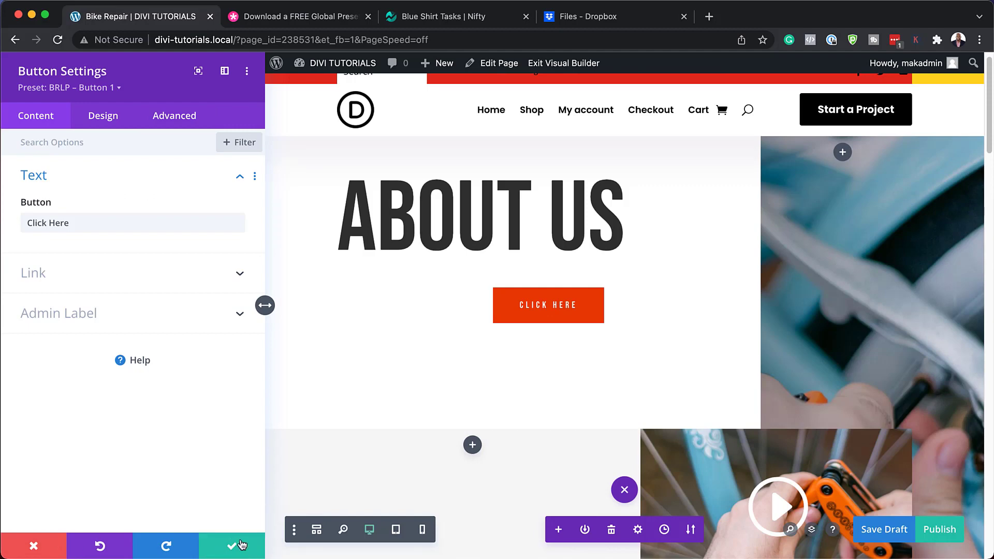
{"action": "left_click", "coordinate": [36, 546]}
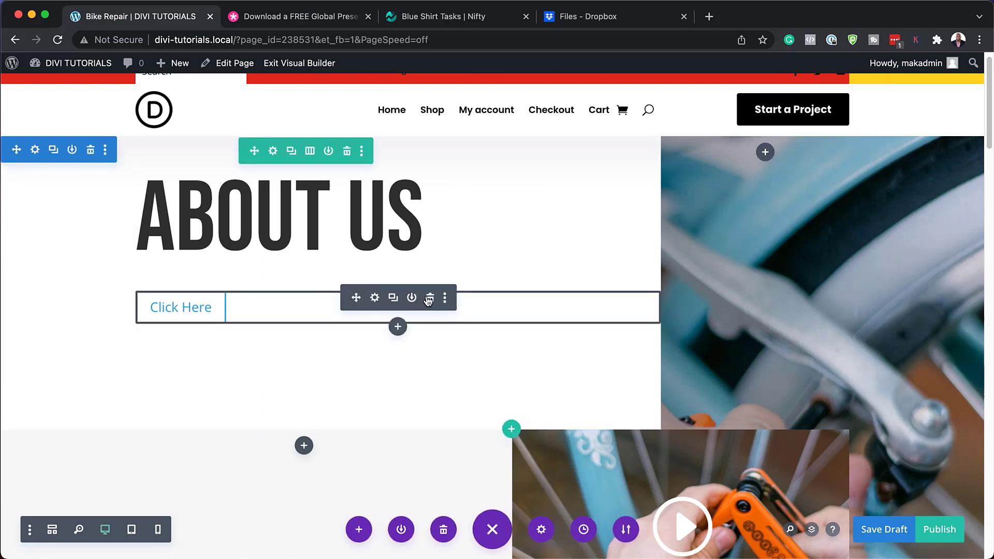
Step: Delete the Click Here button and add a Text module under the heading
{"action": "left_click", "coordinate": [429, 298]}
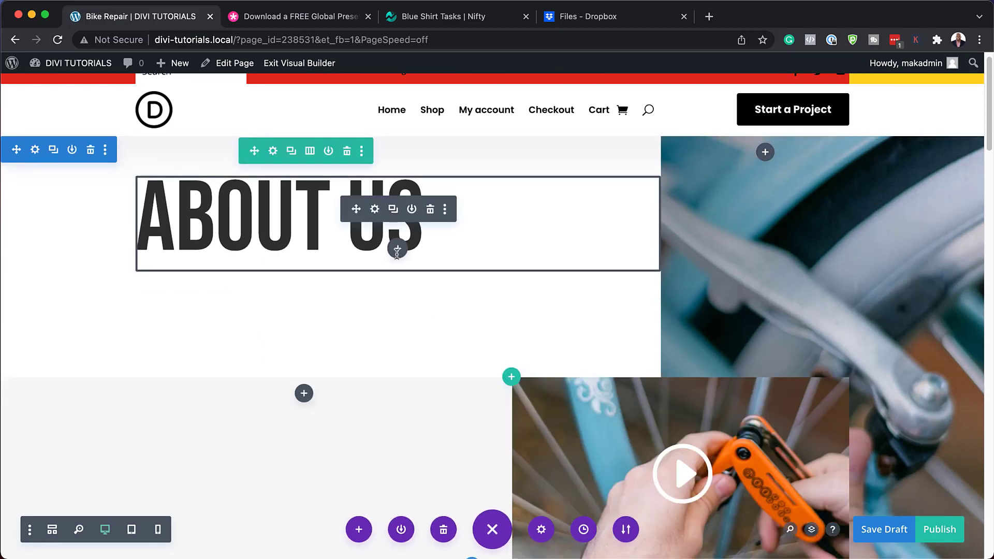
{"action": "left_click", "coordinate": [399, 250]}
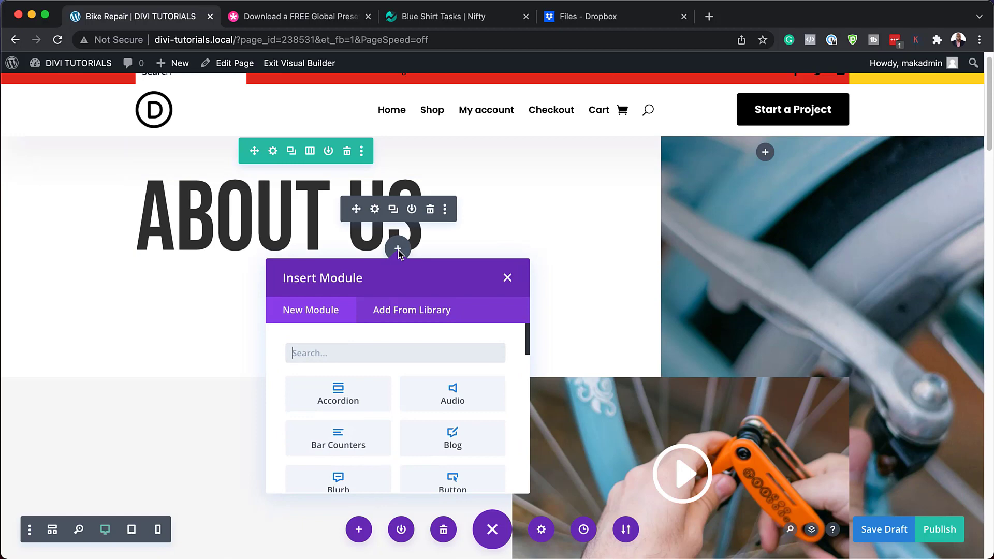
{"action": "type", "text": "text"}
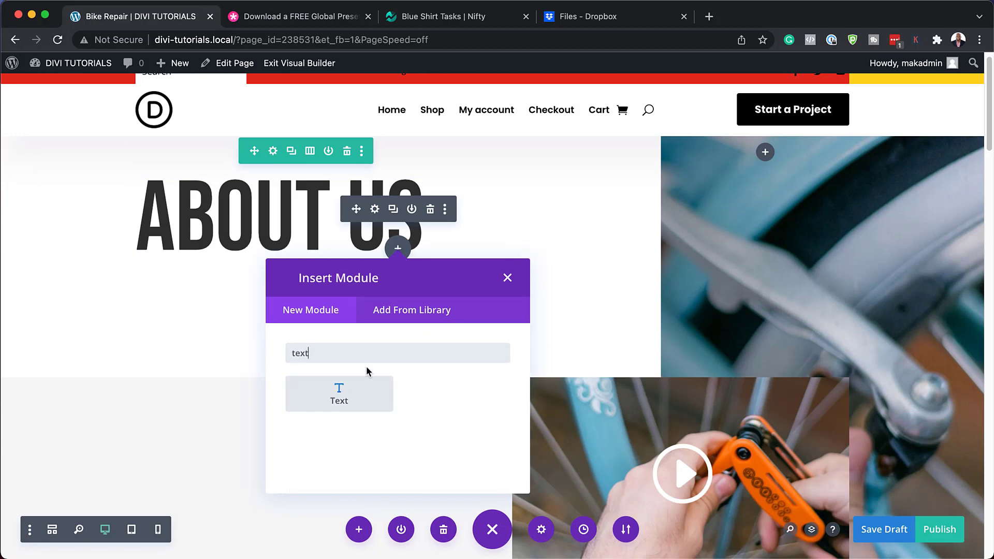
{"action": "left_click", "coordinate": [355, 387]}
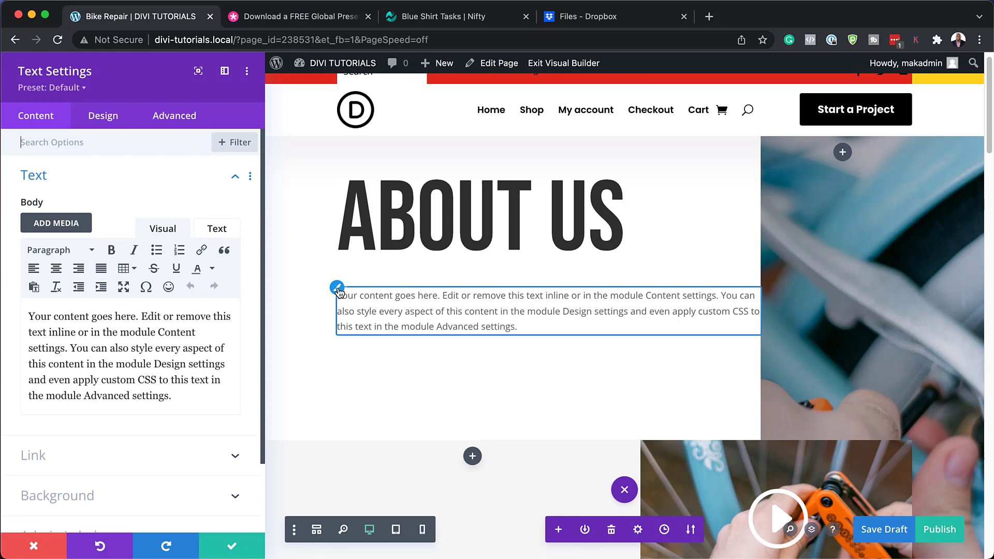
Step: Apply the BRLP – Body – 1 preset to the text module, then view its Content options
{"action": "left_click", "coordinate": [337, 289]}
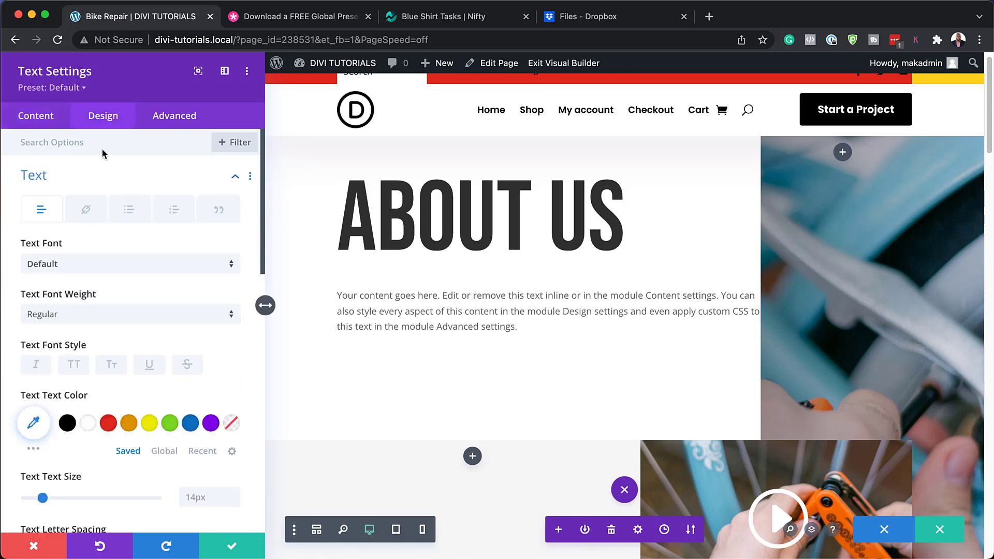
{"action": "left_click", "coordinate": [81, 88]}
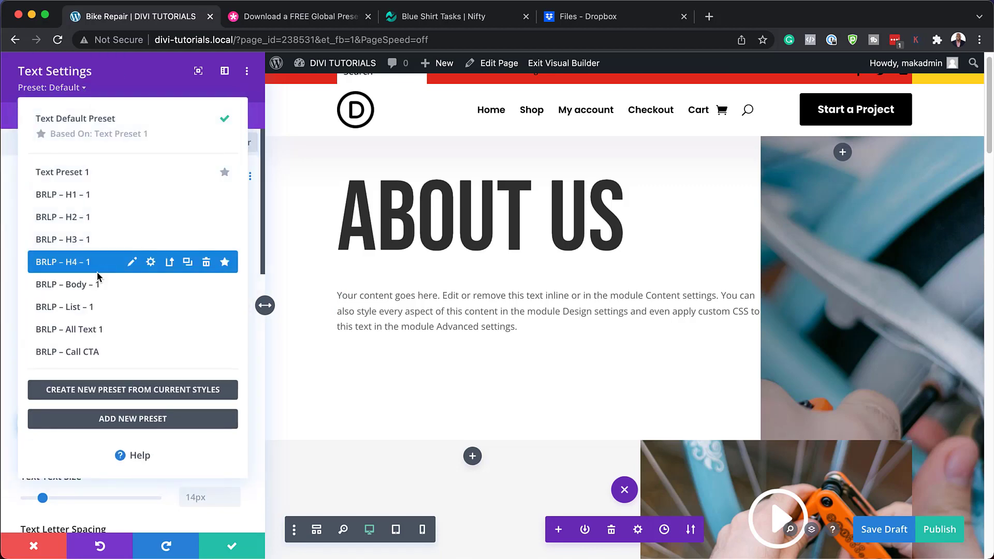
{"action": "left_click", "coordinate": [113, 286]}
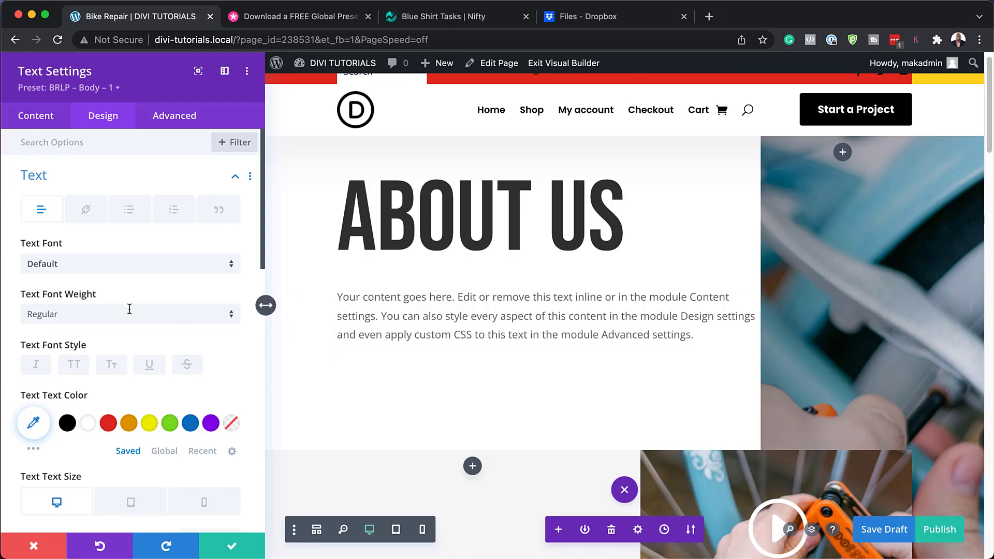
{"action": "left_click", "coordinate": [48, 126]}
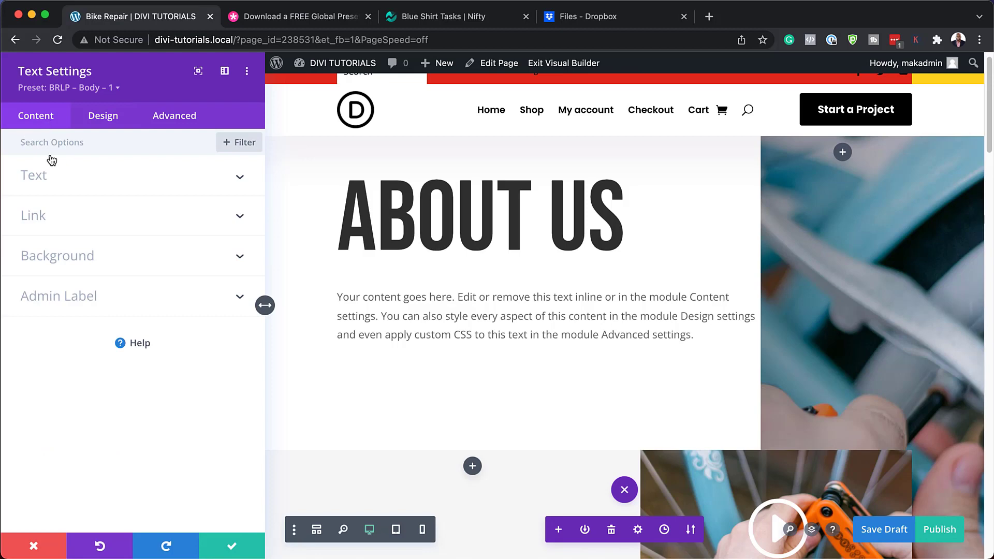
Step: Split 'Your content goes here.' into its own paragraph and format it as Heading 2
{"action": "left_click", "coordinate": [33, 176]}
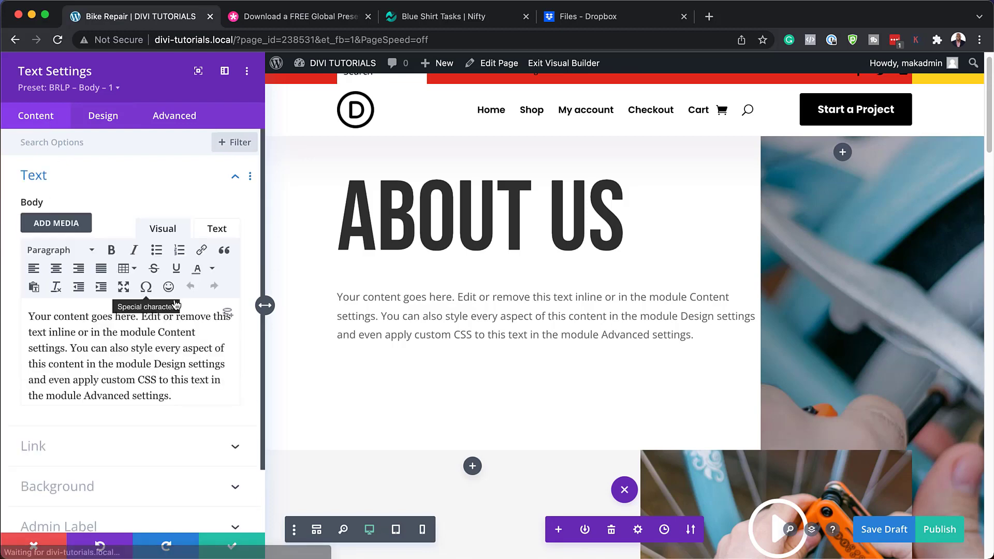
{"action": "left_click", "coordinate": [141, 317]}
{"action": "key", "text": "Return"}
{"action": "left_click_drag", "start_coordinate": [139, 316], "coordinate": [26, 310]}
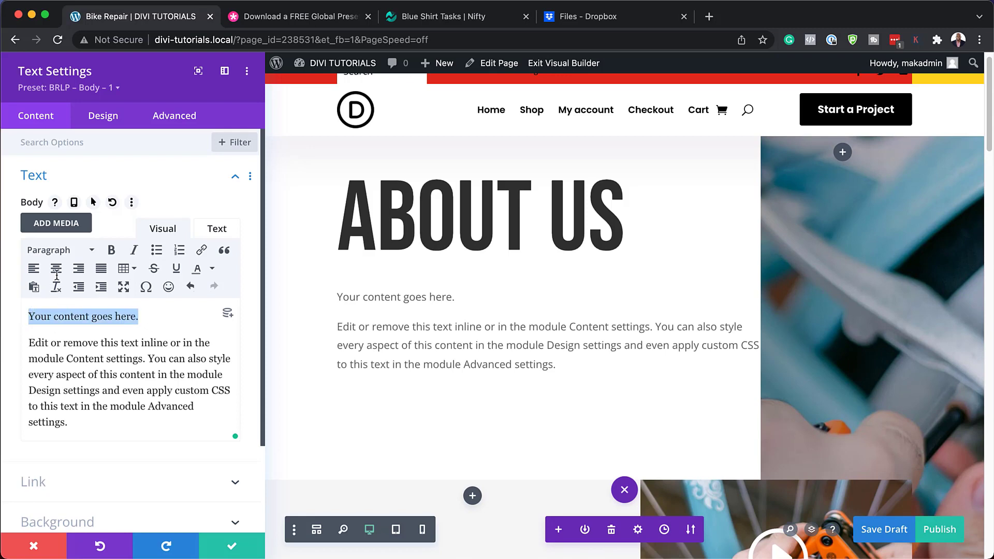
{"action": "left_click", "coordinate": [58, 251]}
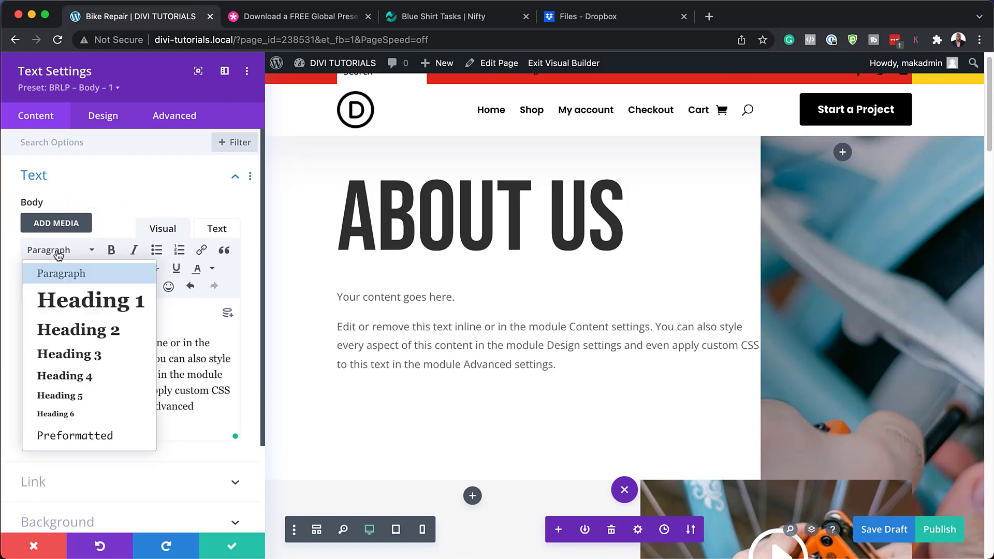
{"action": "left_click", "coordinate": [99, 337]}
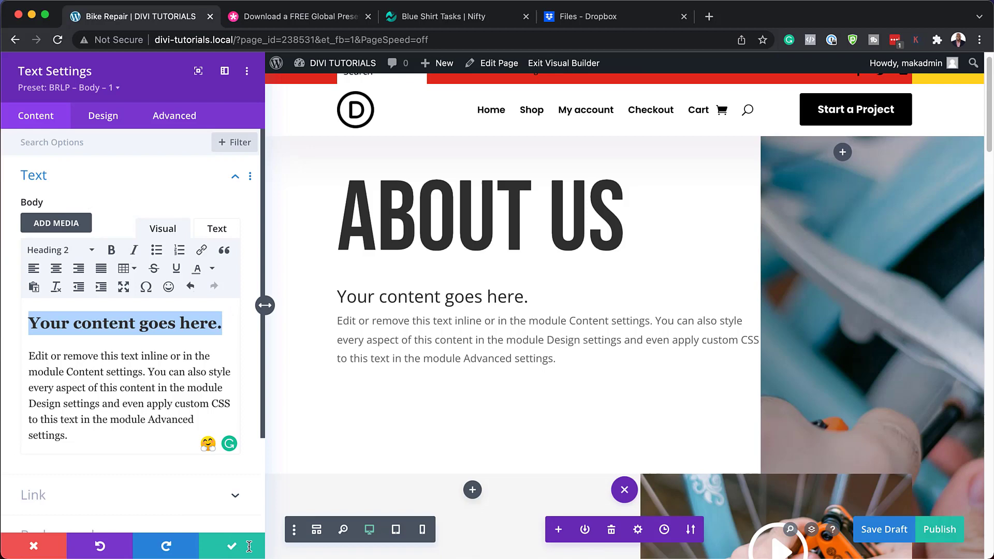
Step: In the text module's Design settings, show the H2 heading text presets
{"action": "left_click", "coordinate": [105, 122]}
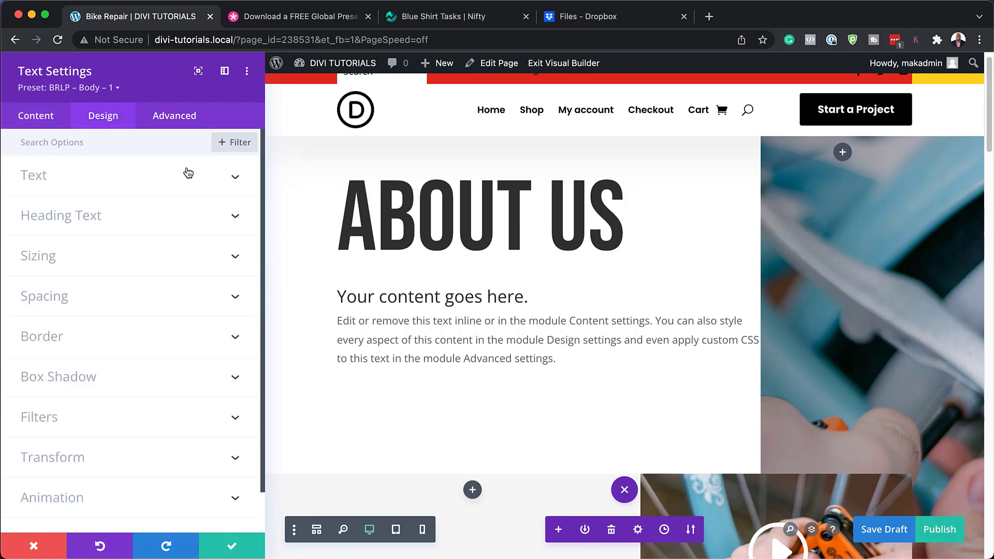
{"action": "left_click", "coordinate": [84, 220]}
{"action": "left_click", "coordinate": [75, 187]}
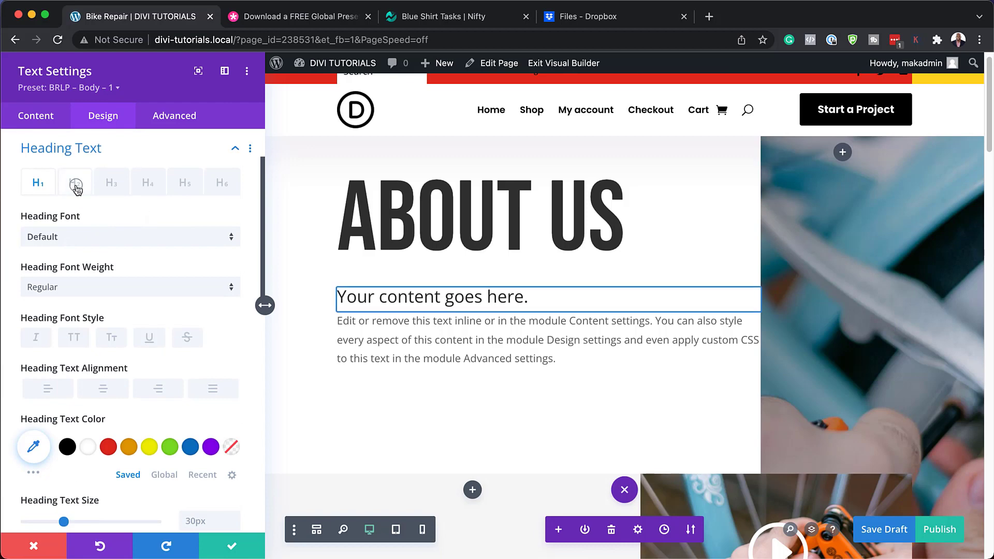
{"action": "left_click", "coordinate": [113, 88]}
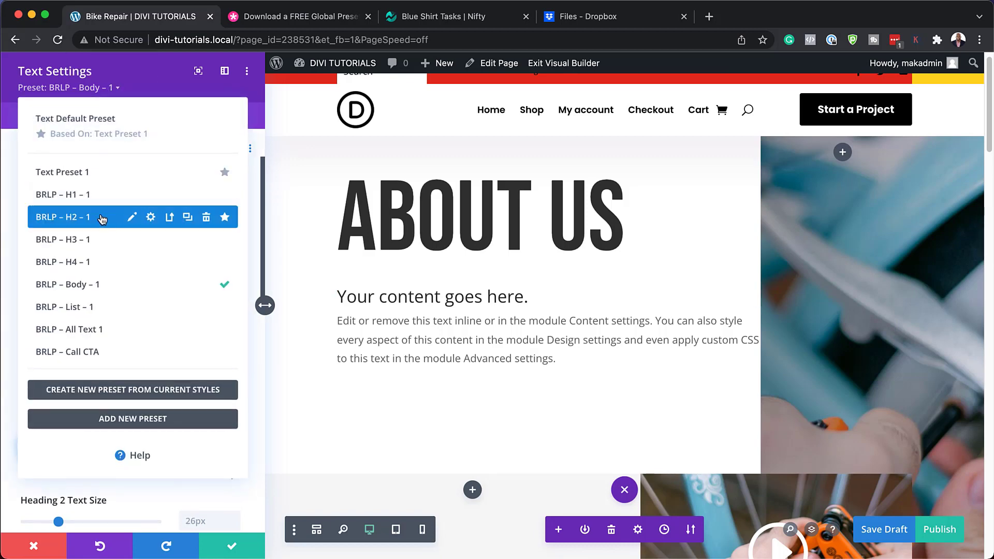
Step: Apply the BRLP – H2 – 1 preset to the heading text module and save it
{"action": "left_click", "coordinate": [104, 217]}
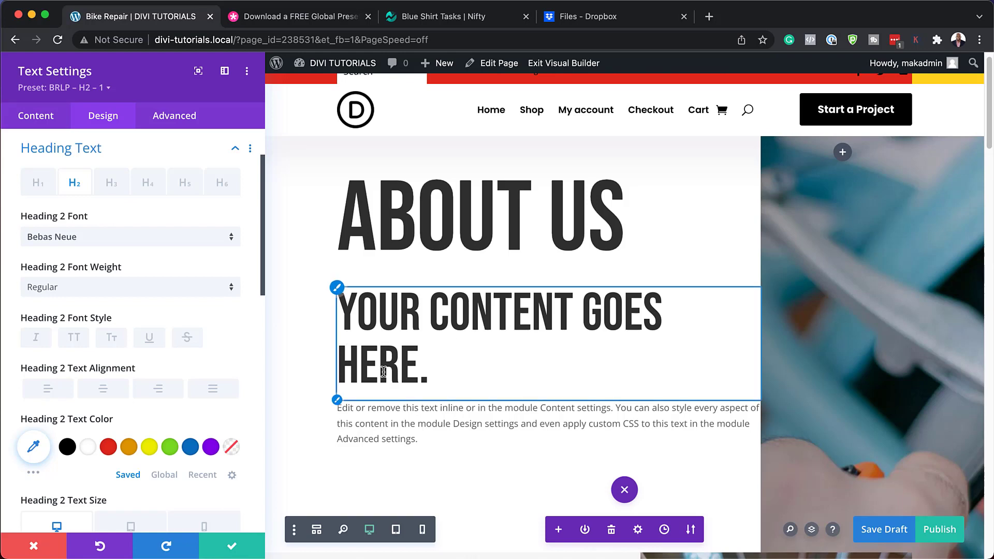
{"action": "scroll", "coordinate": [657, 390], "scroll_direction": "down", "scroll_amount": 10}
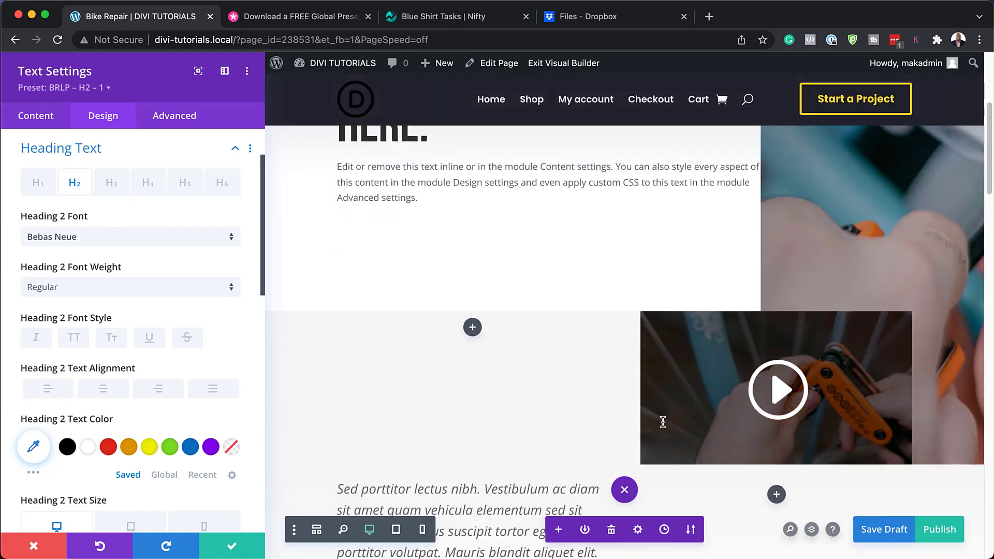
{"action": "scroll", "coordinate": [664, 427], "scroll_direction": "down", "scroll_amount": 10}
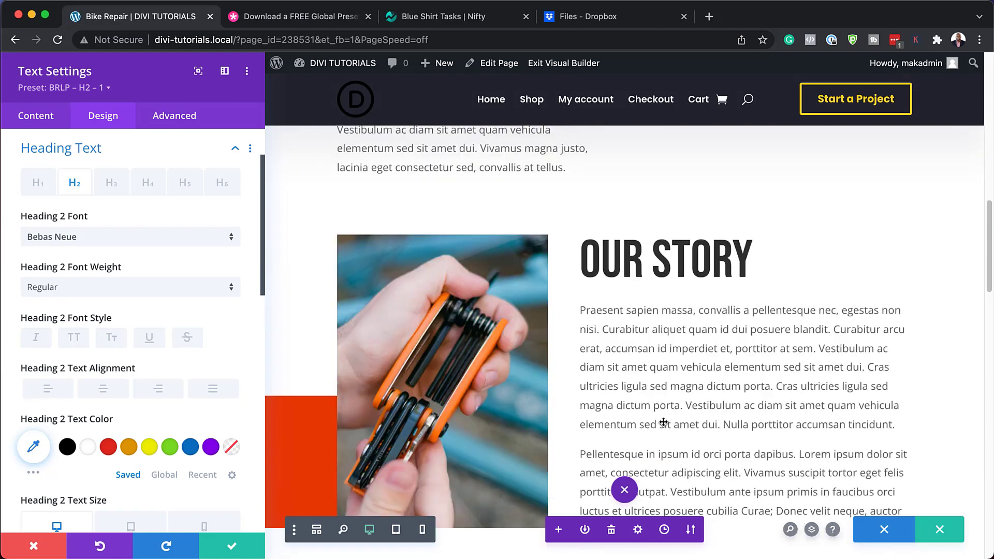
{"action": "scroll", "coordinate": [664, 421], "scroll_direction": "up", "scroll_amount": 3}
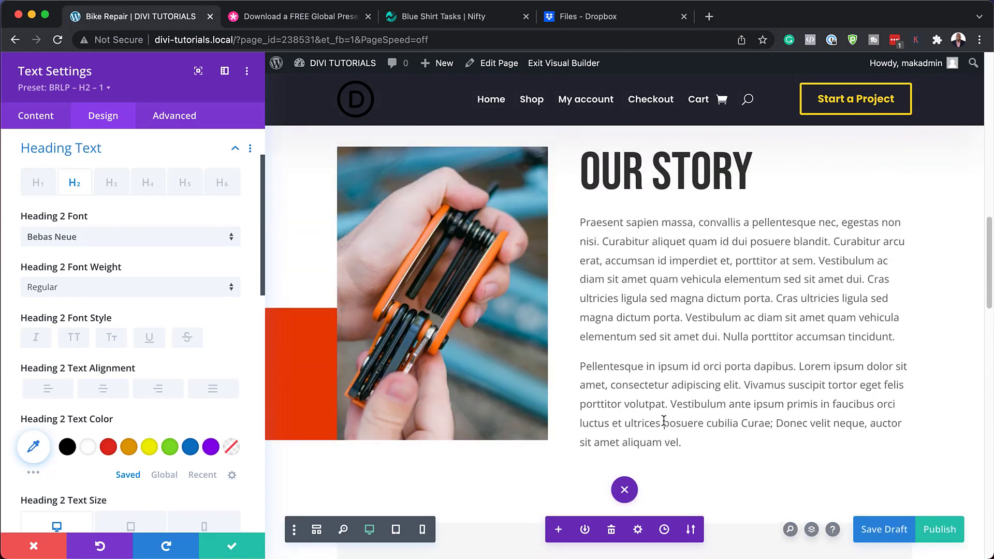
{"action": "left_click", "coordinate": [230, 547]}
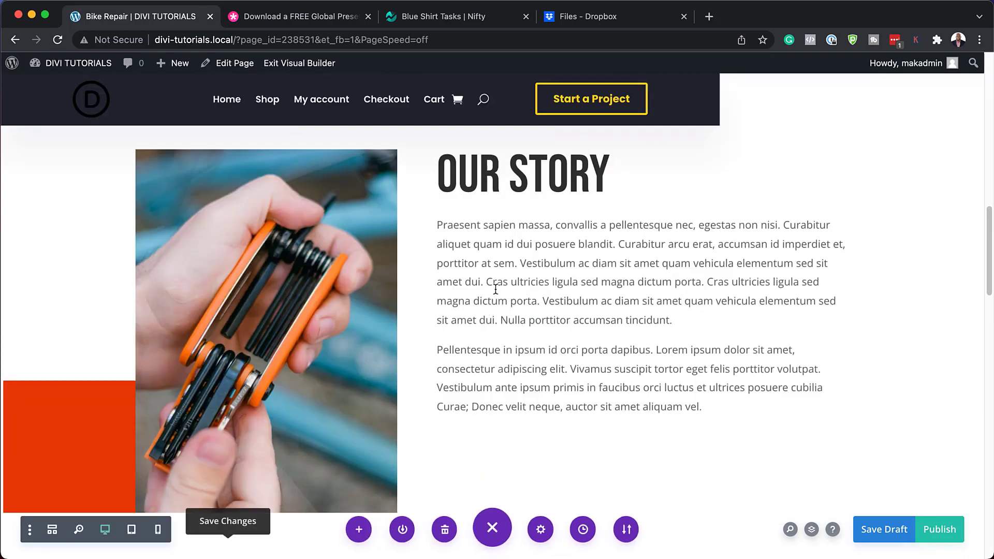
Step: Delete the second Pellentesque paragraph and its empty line from the Our Story text, then save
{"action": "mouse_move", "coordinate": [567, 290]}
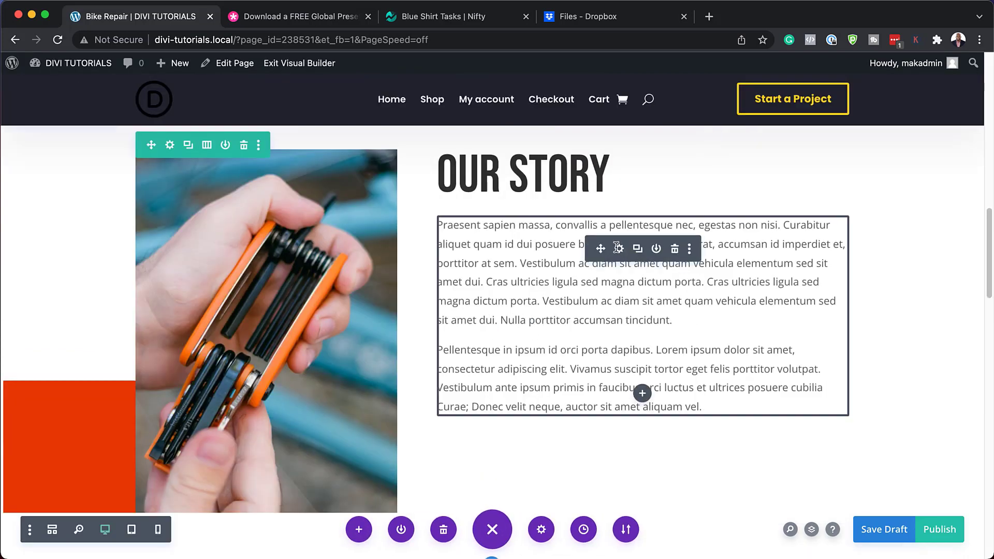
{"action": "left_click", "coordinate": [620, 249]}
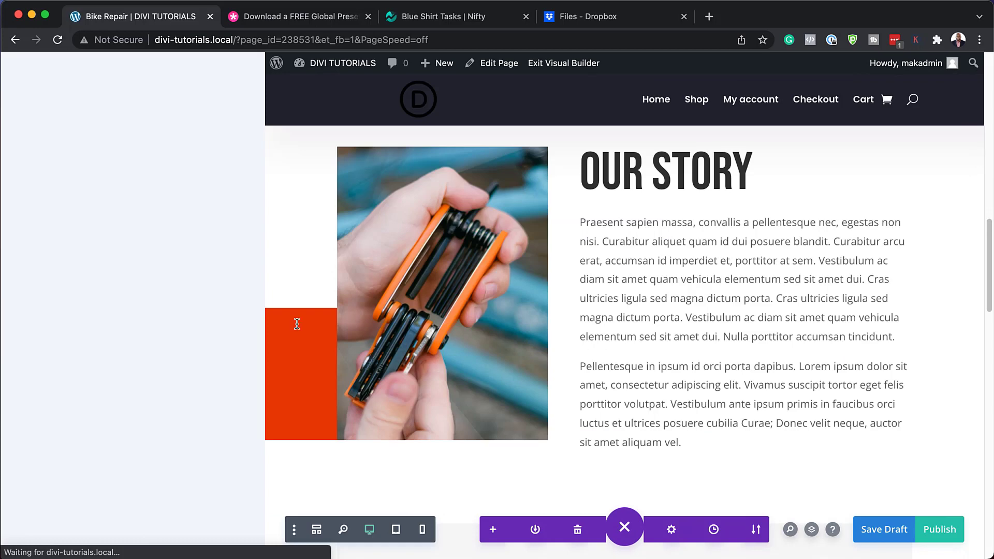
{"action": "scroll", "coordinate": [201, 443], "scroll_direction": "down", "scroll_amount": 2}
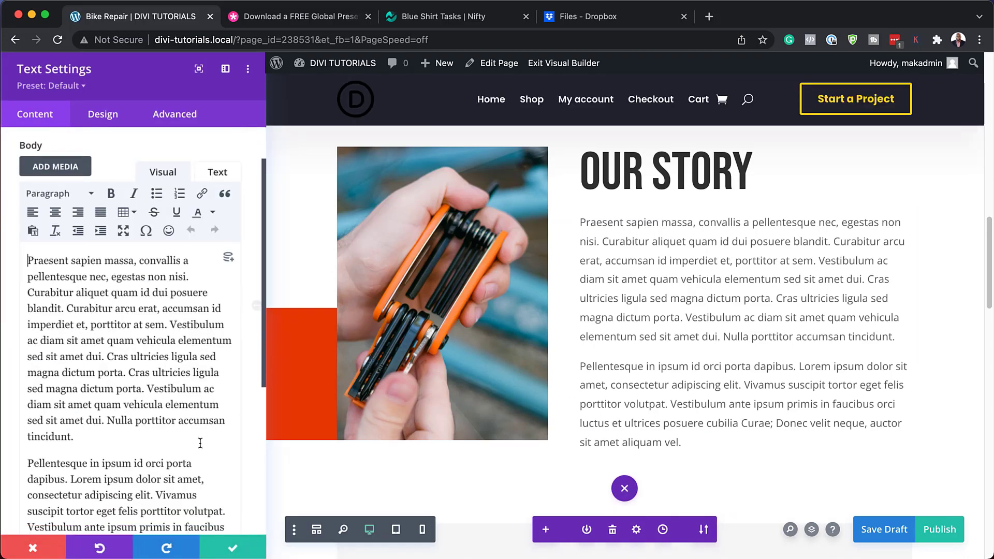
{"action": "scroll", "coordinate": [200, 443], "scroll_direction": "down", "scroll_amount": 2}
{"action": "left_click_drag", "start_coordinate": [29, 371], "coordinate": [128, 479]}
{"action": "key", "text": "BackSpace"}
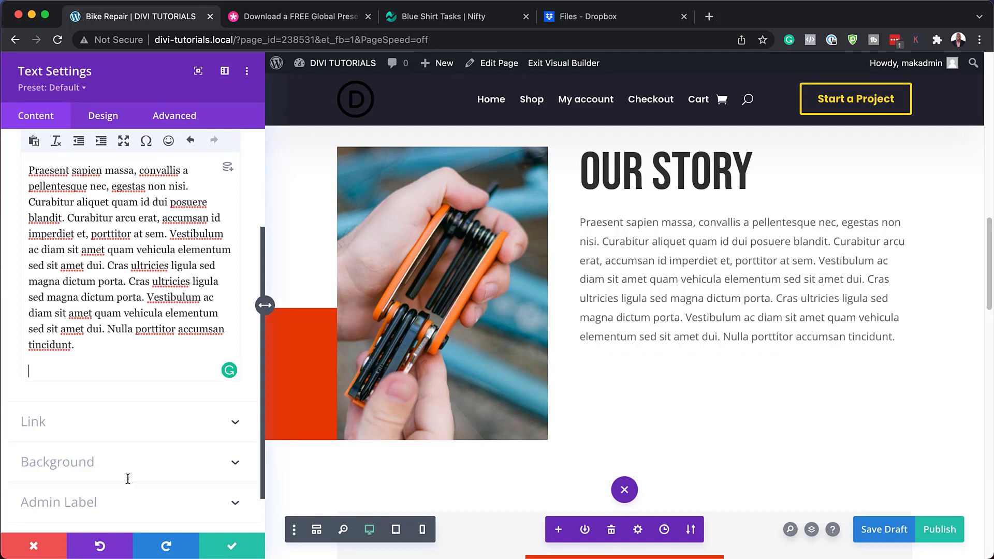
{"action": "key", "text": "BackSpace"}
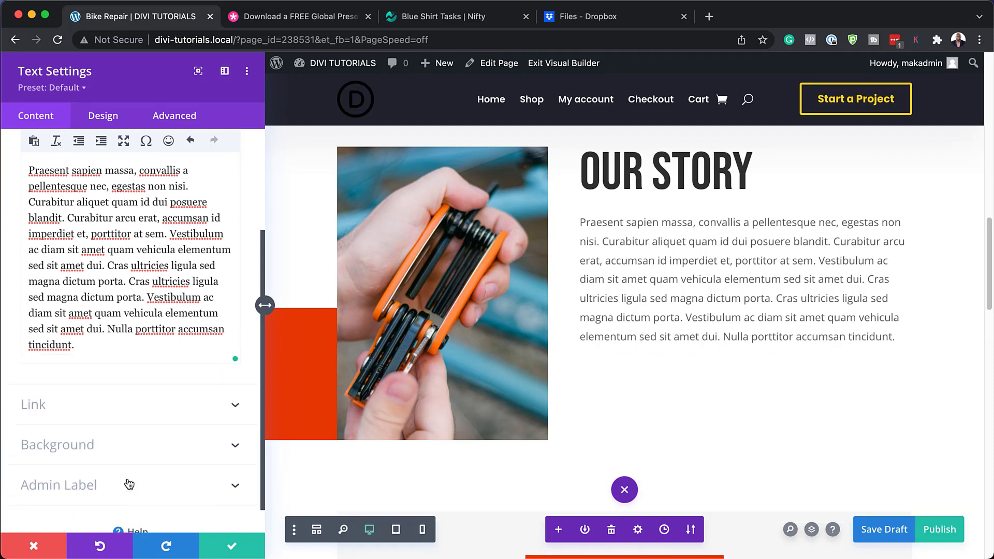
{"action": "left_click", "coordinate": [233, 548]}
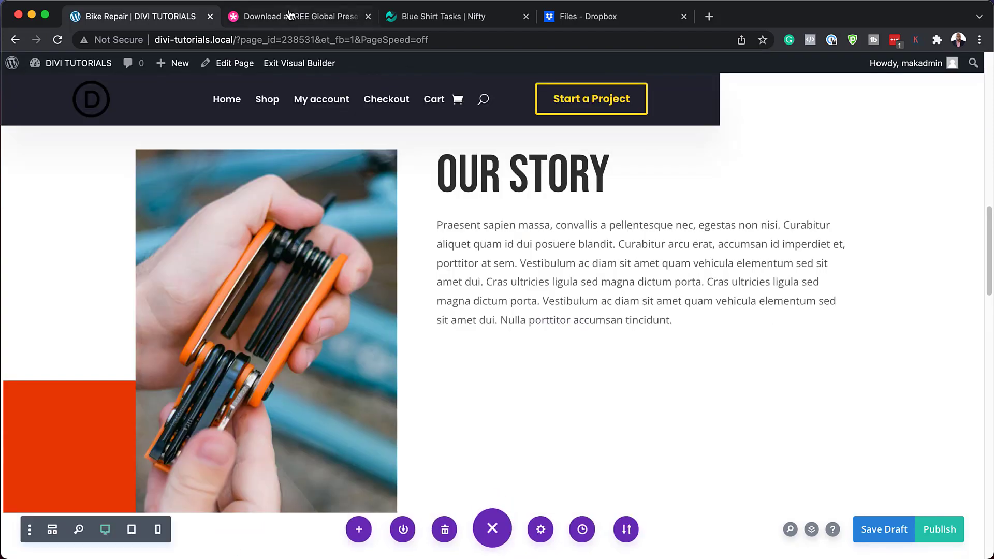
{"action": "left_click", "coordinate": [286, 20]}
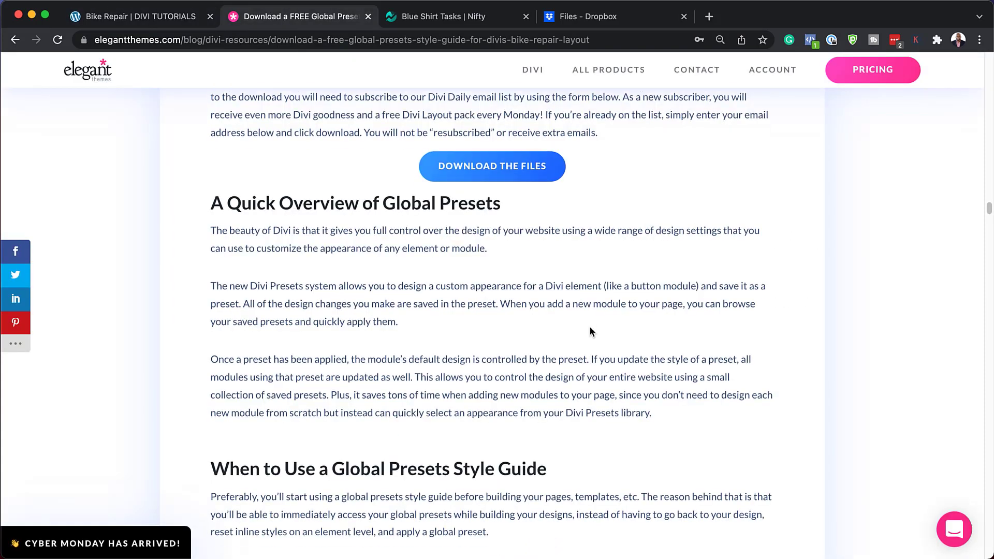
{"action": "scroll", "coordinate": [591, 327], "scroll_direction": "up", "scroll_amount": 15}
{"action": "scroll", "coordinate": [592, 325], "scroll_direction": "up", "scroll_amount": 8}
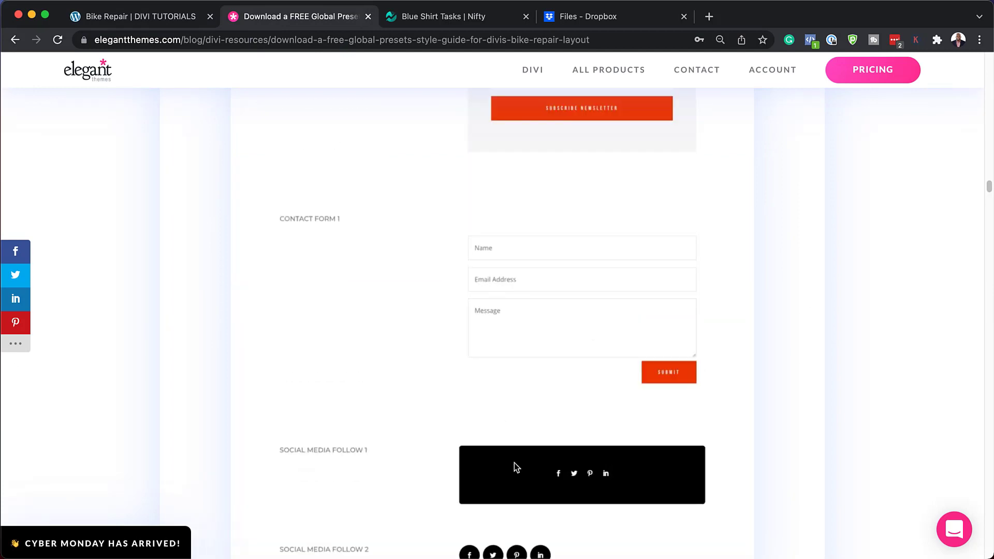
Step: Insert a Social Media Follow module below the Our Story text, searching 'soci'
{"action": "left_click", "coordinate": [185, 21]}
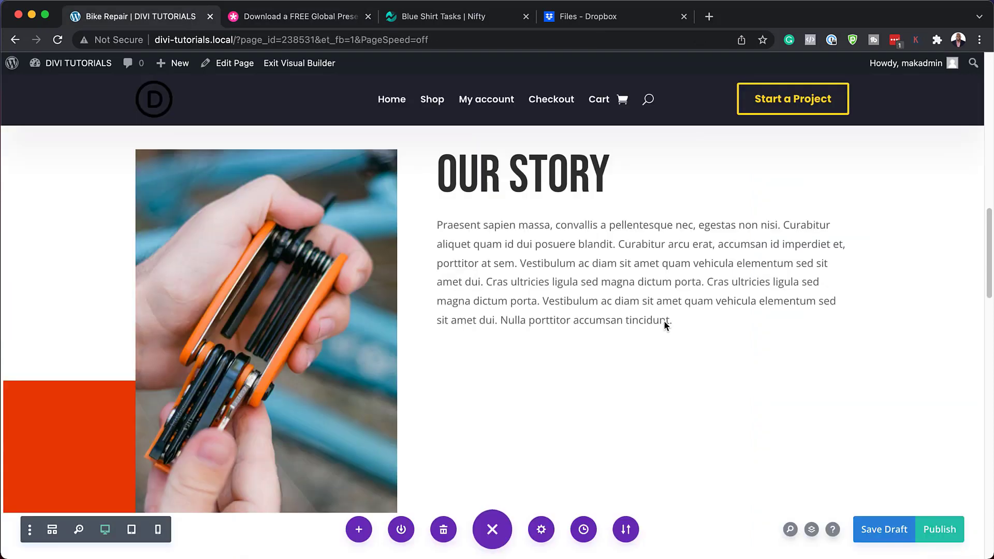
{"action": "mouse_move", "coordinate": [643, 316]}
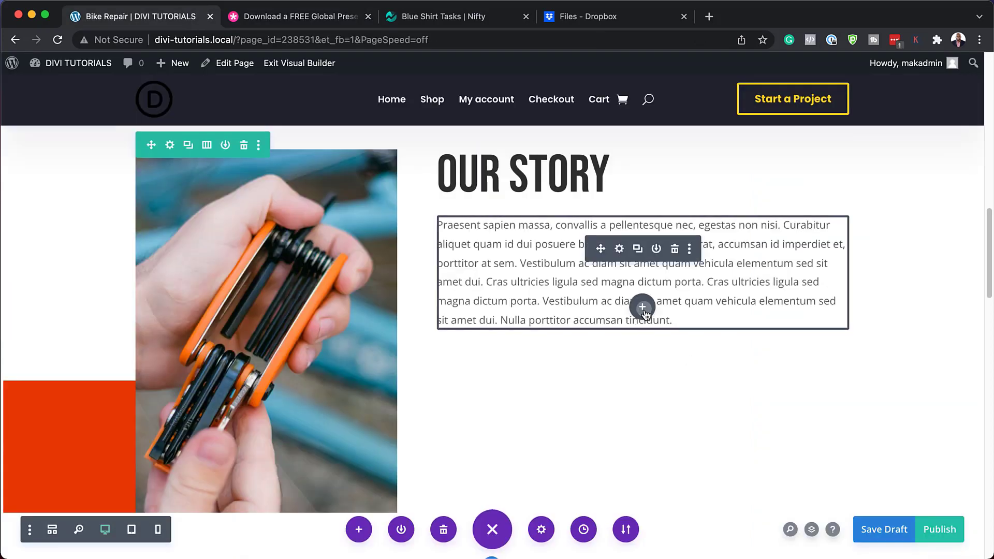
{"action": "left_click", "coordinate": [642, 308]}
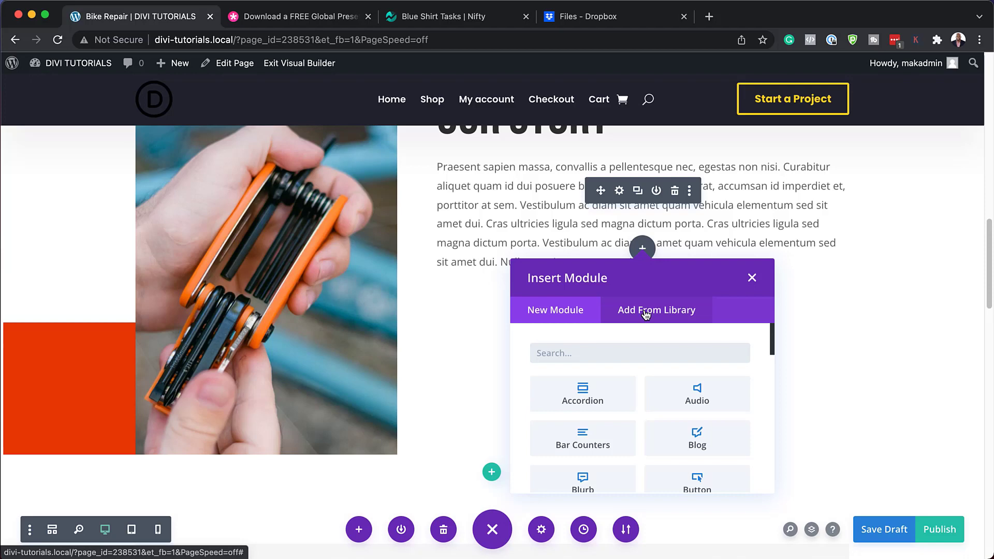
{"action": "type", "text": "soci"}
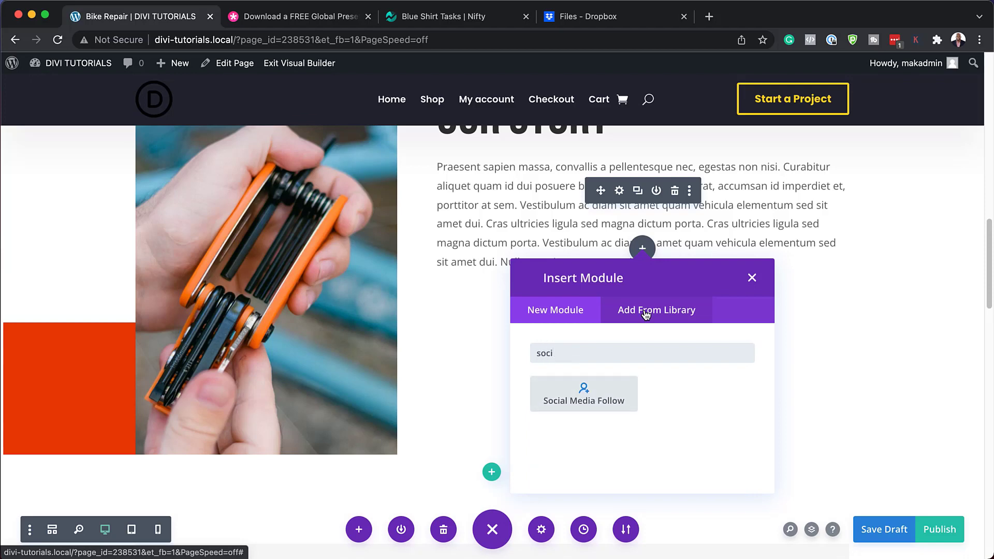
{"action": "left_click", "coordinate": [609, 397]}
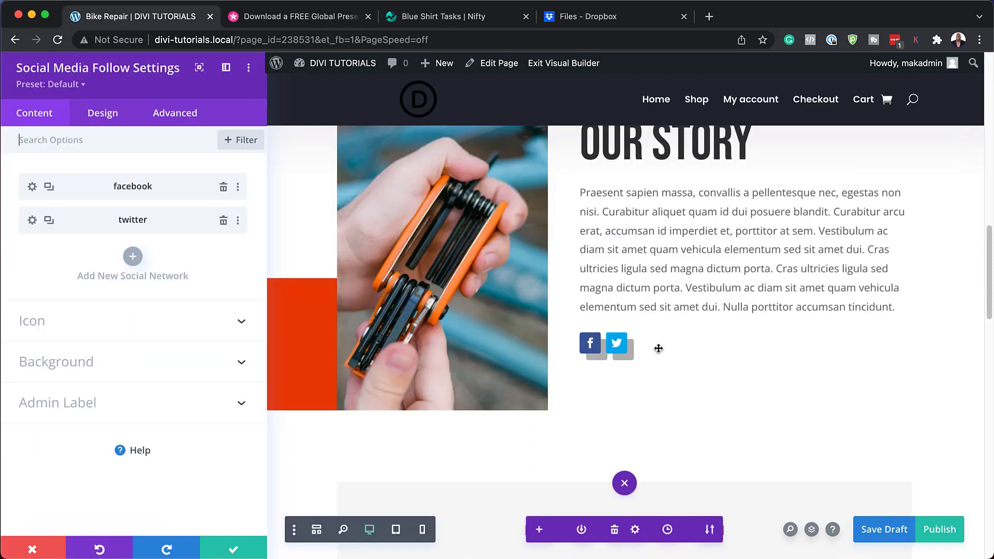
Step: Try BRLP – Social Media Follow 1, then apply the BRLP – Social Media Follow 2 preset
{"action": "left_click", "coordinate": [81, 89]}
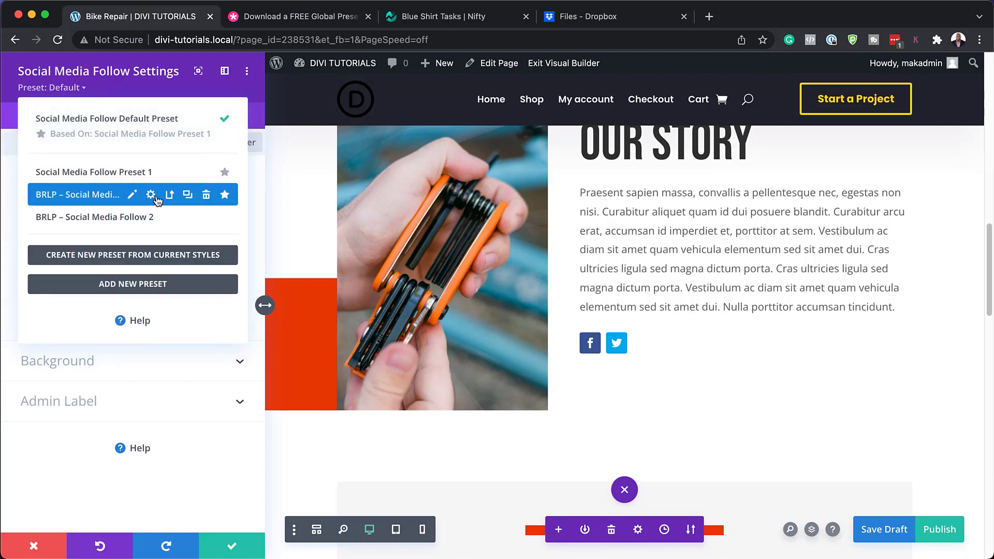
{"action": "left_click", "coordinate": [106, 197]}
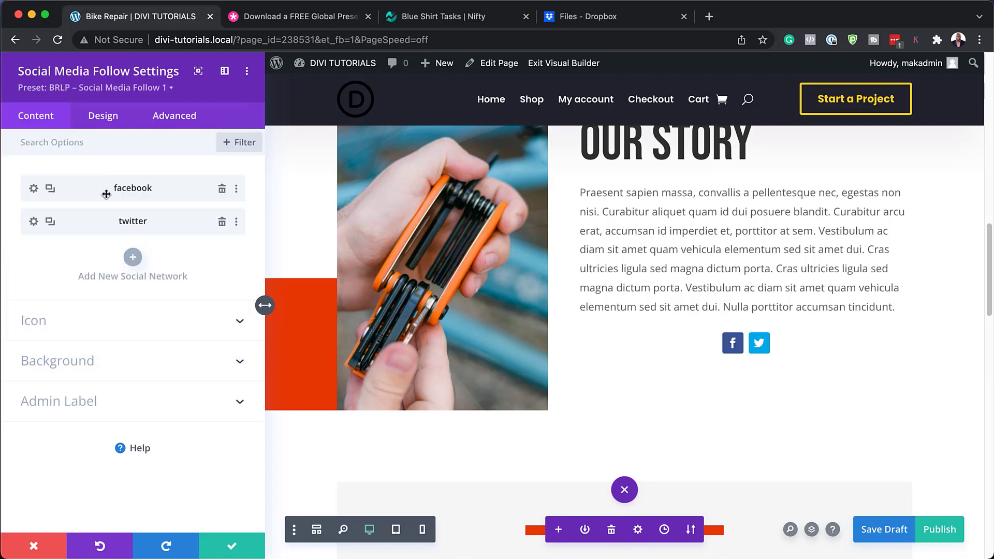
{"action": "left_click", "coordinate": [171, 89]}
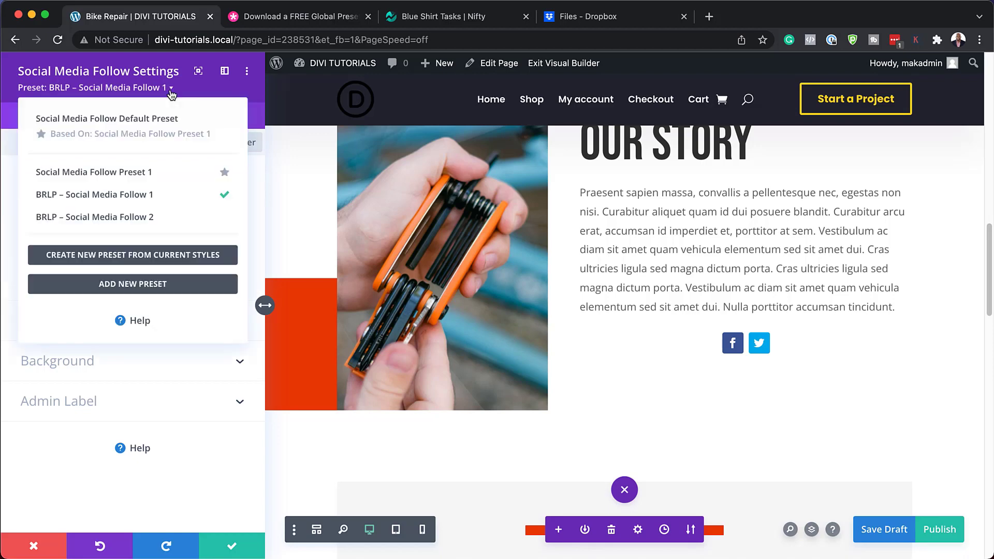
{"action": "left_click", "coordinate": [103, 218]}
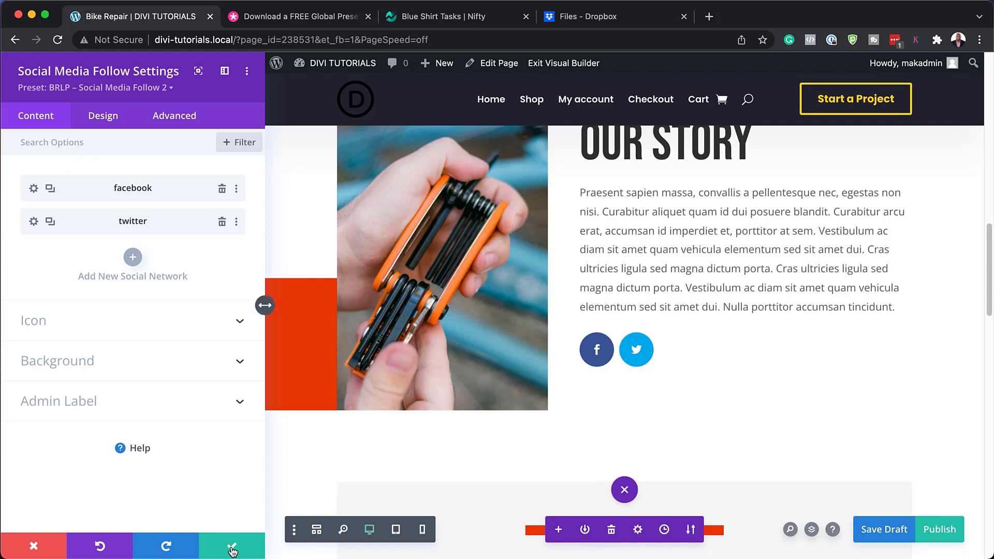
Step: Duplicate the twitter network entry and change the copy to Instagram
{"action": "left_click", "coordinate": [50, 222]}
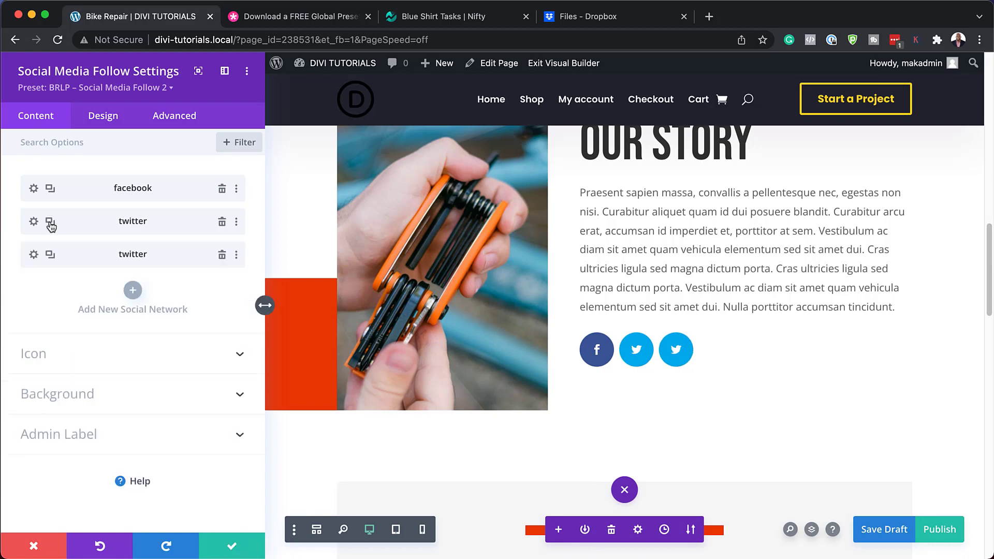
{"action": "left_click", "coordinate": [34, 255]}
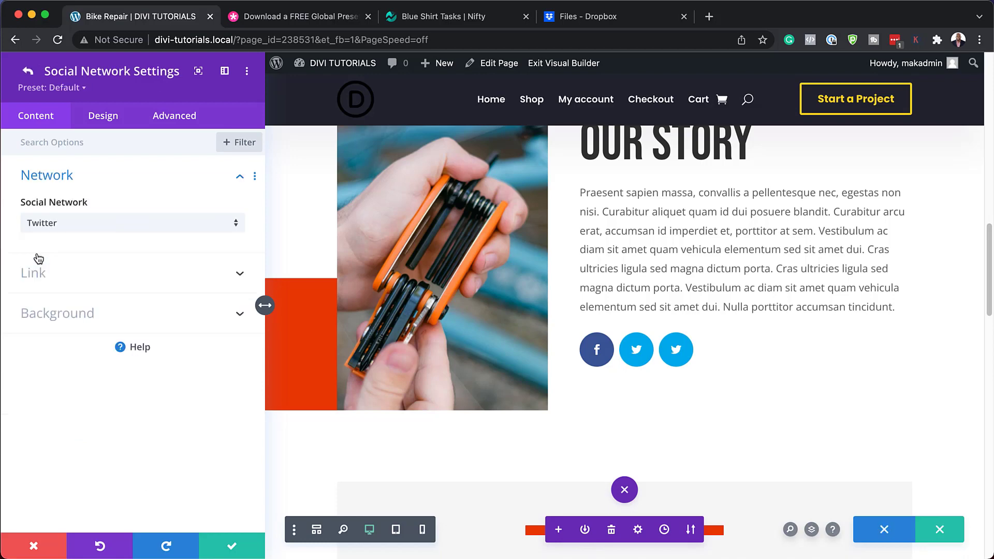
{"action": "left_click", "coordinate": [81, 227]}
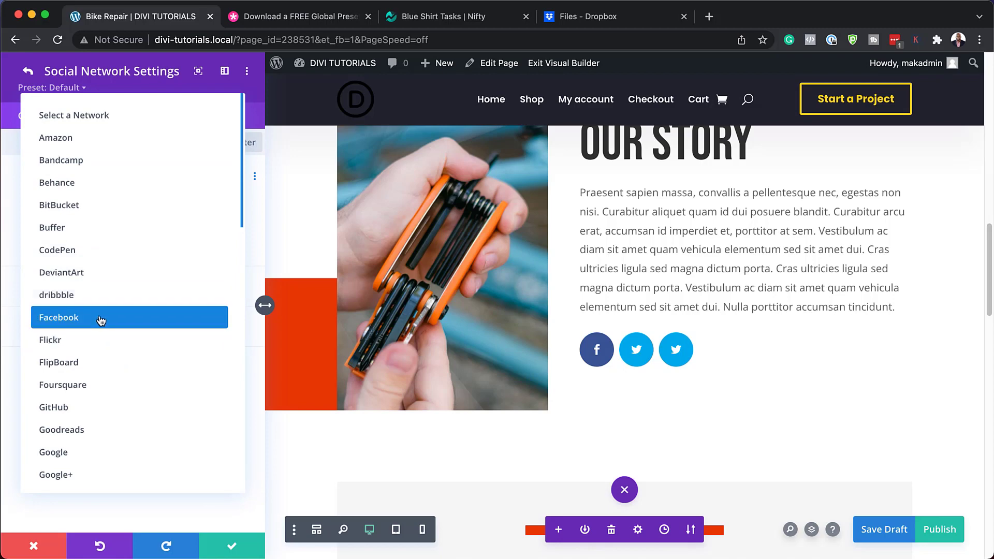
{"action": "scroll", "coordinate": [140, 422], "scroll_direction": "down", "scroll_amount": 2}
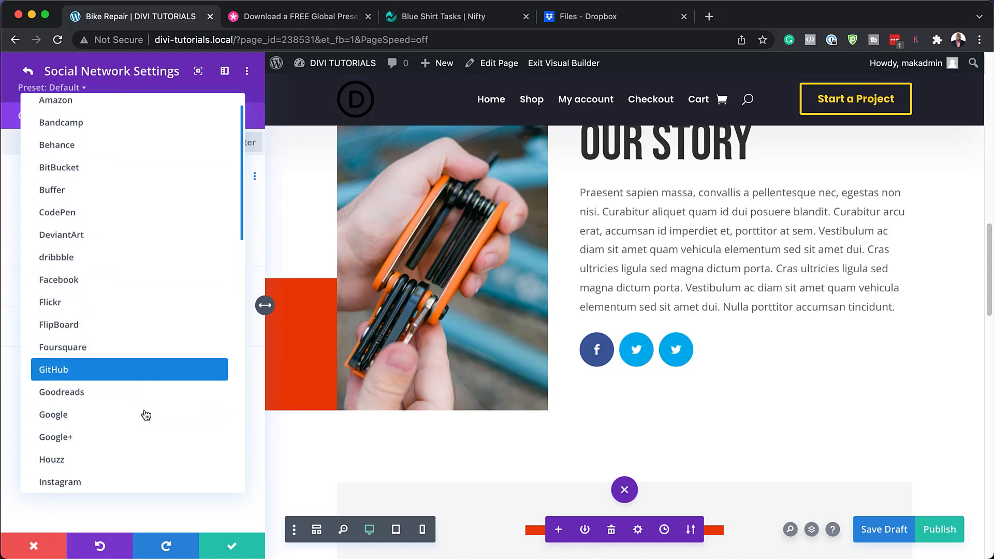
{"action": "scroll", "coordinate": [140, 417], "scroll_direction": "down", "scroll_amount": 3}
{"action": "left_click", "coordinate": [123, 414]}
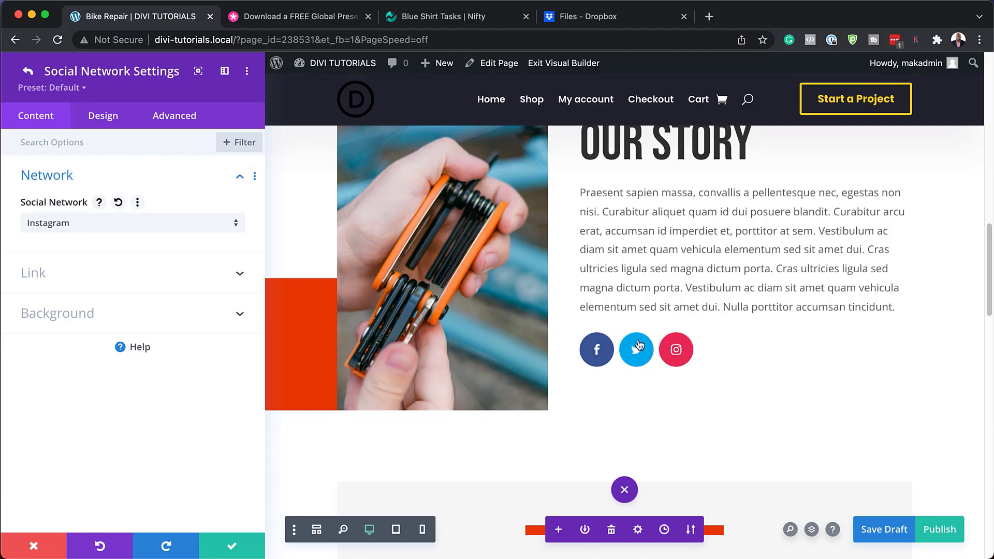
Step: Try the BRLP – Social Network 1 preset, then discard the changes and close the settings
{"action": "left_click", "coordinate": [81, 88]}
{"action": "left_click", "coordinate": [85, 195]}
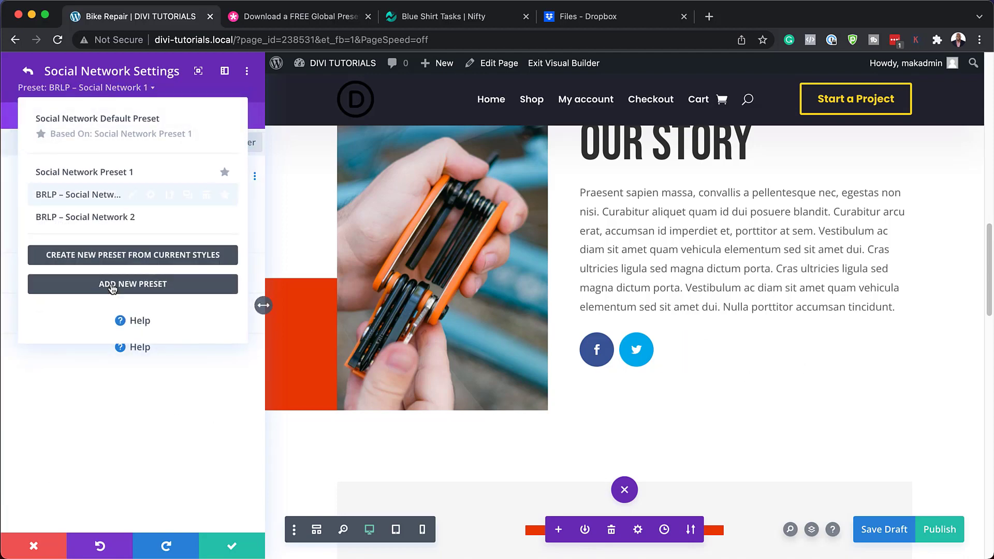
{"action": "left_click", "coordinate": [34, 550]}
{"action": "left_click", "coordinate": [32, 548]}
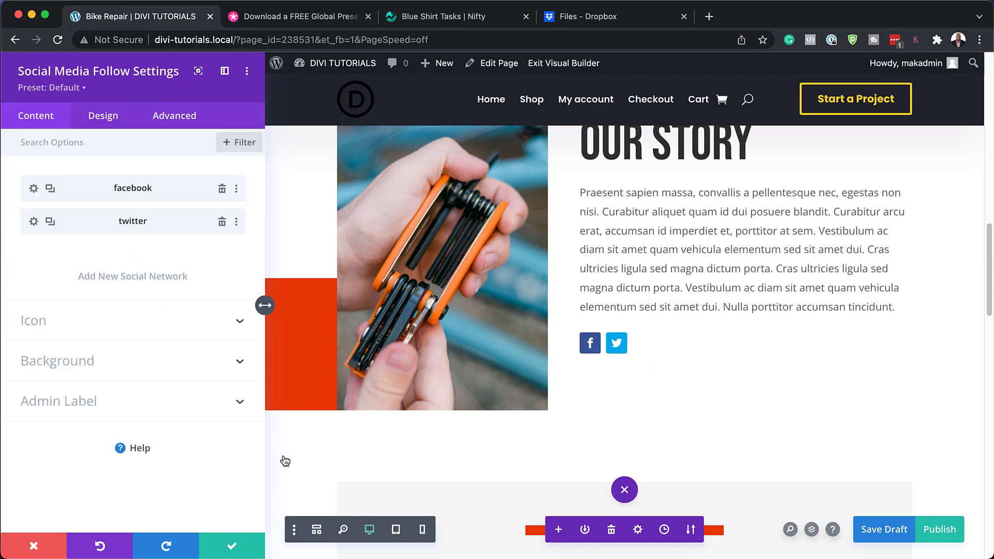
{"action": "key", "text": "Escape"}
{"action": "mouse_move", "coordinate": [642, 329]}
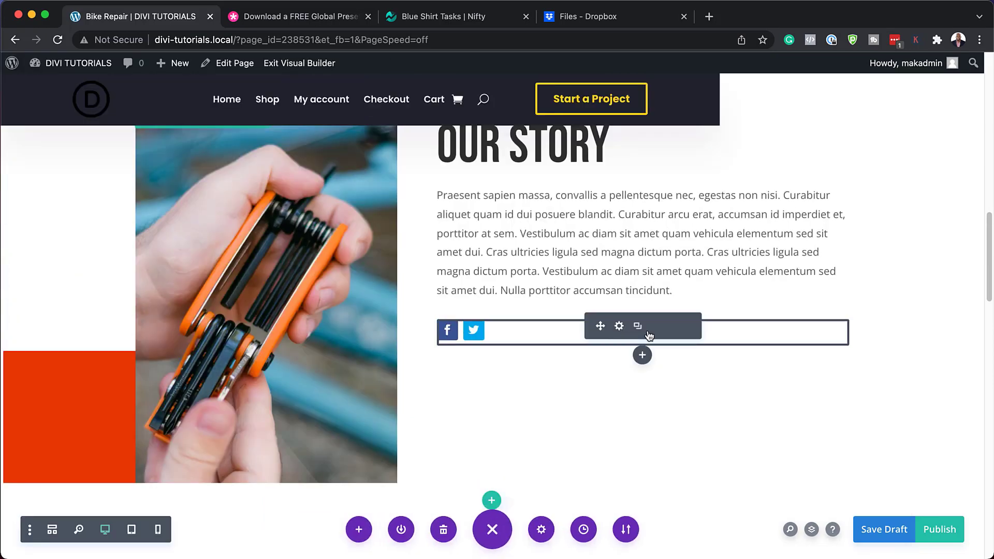
{"action": "left_click", "coordinate": [675, 327]}
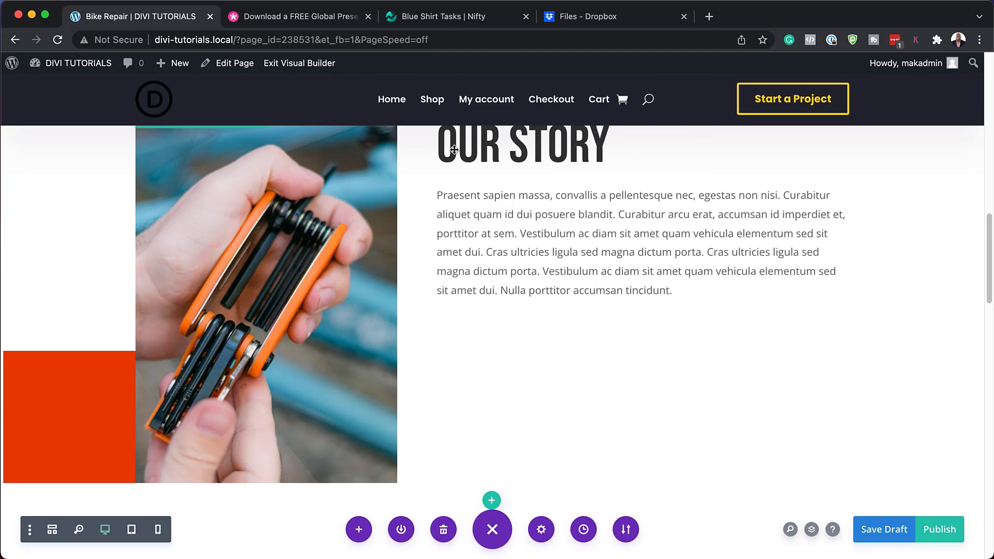
{"action": "left_click", "coordinate": [309, 21]}
{"action": "scroll", "coordinate": [488, 255], "scroll_direction": "up", "scroll_amount": 2}
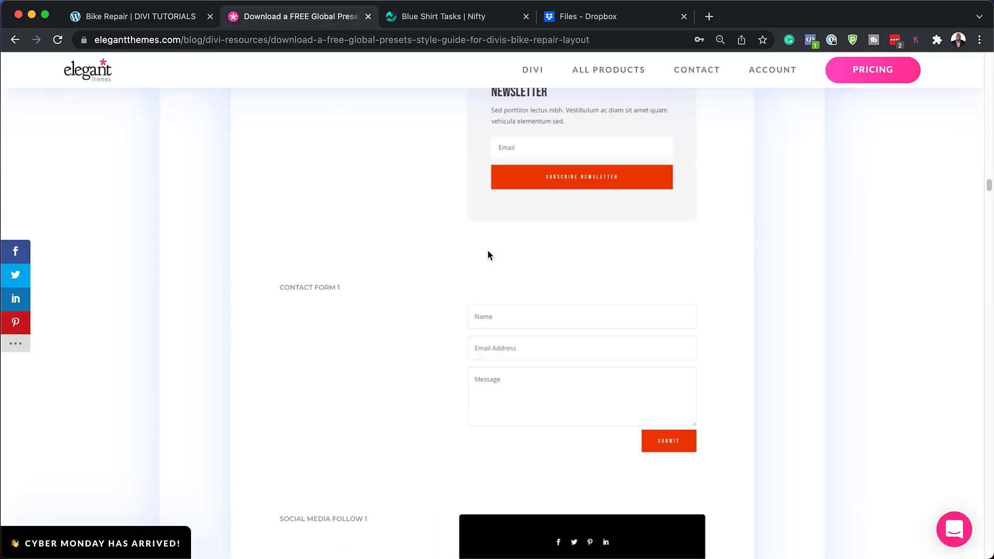
{"action": "scroll", "coordinate": [488, 255], "scroll_direction": "up", "scroll_amount": 3}
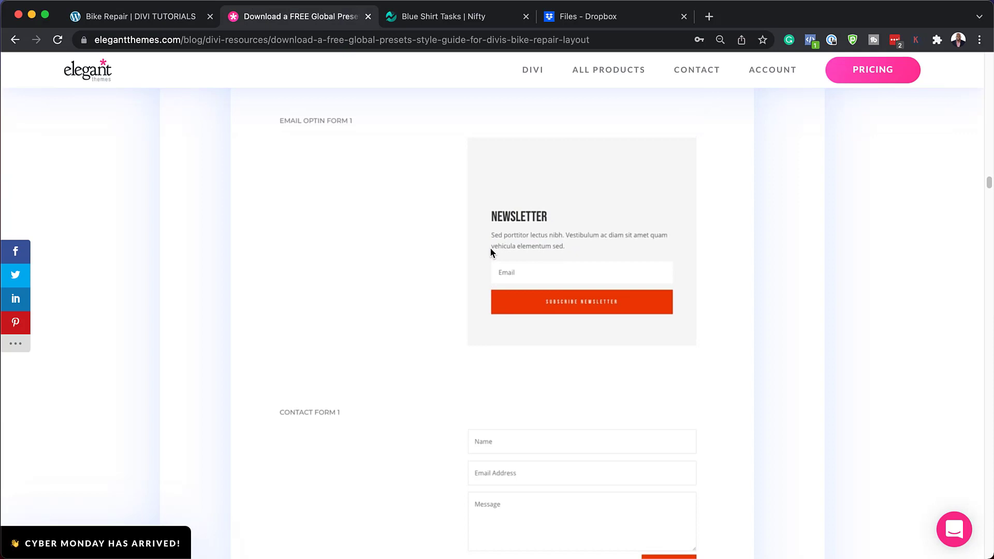
{"action": "scroll", "coordinate": [491, 251], "scroll_direction": "up", "scroll_amount": 4}
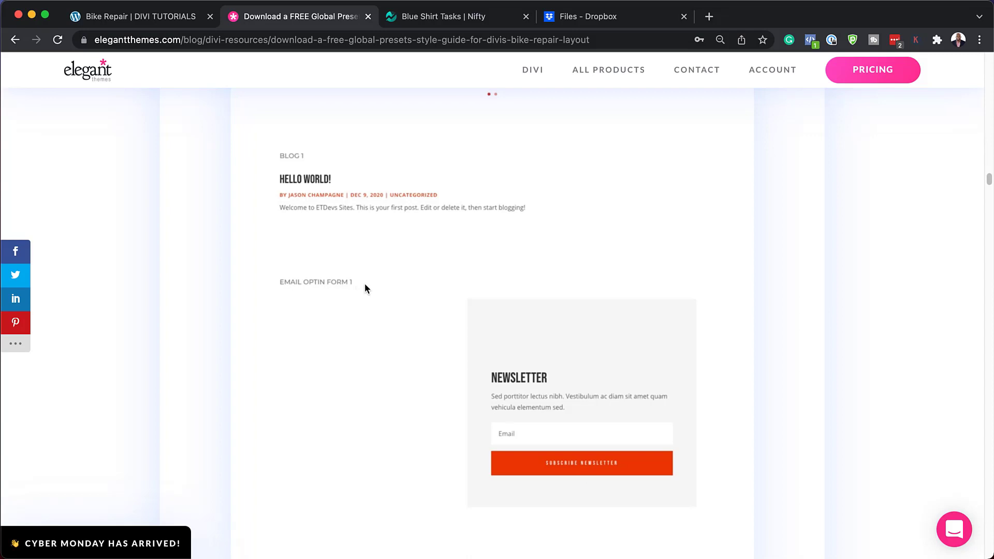
{"action": "scroll", "coordinate": [425, 381], "scroll_direction": "up", "scroll_amount": 10}
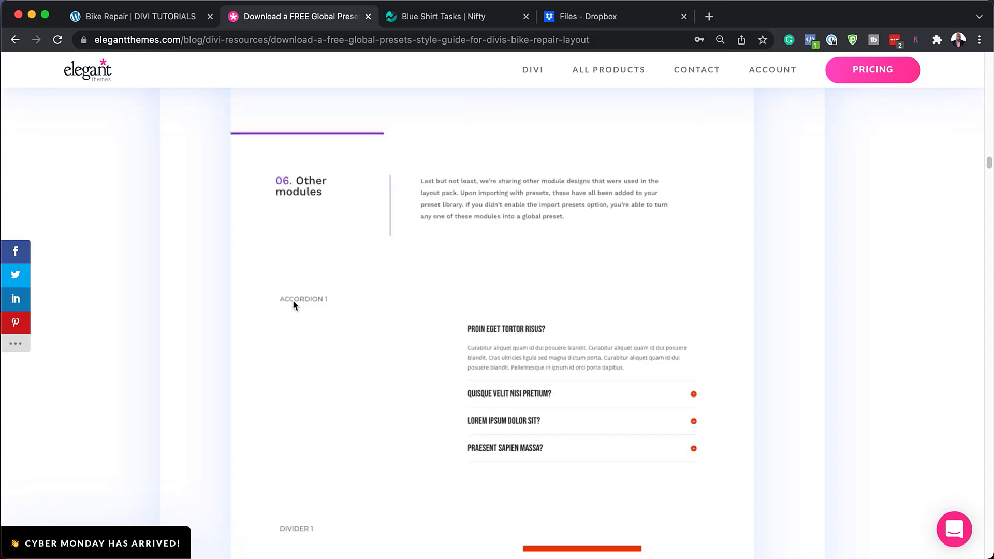
{"action": "scroll", "coordinate": [503, 403], "scroll_direction": "up", "scroll_amount": 10}
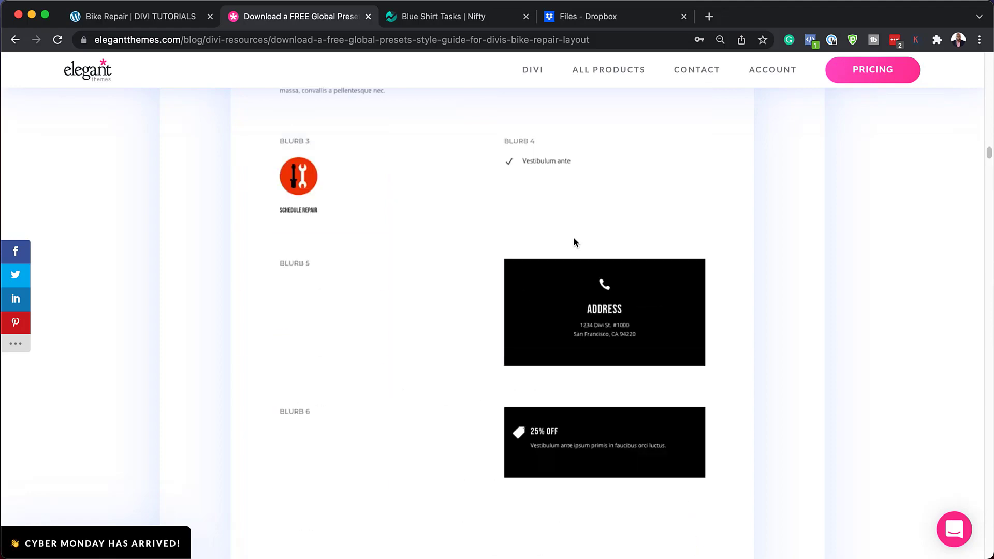
{"action": "left_click", "coordinate": [152, 23]}
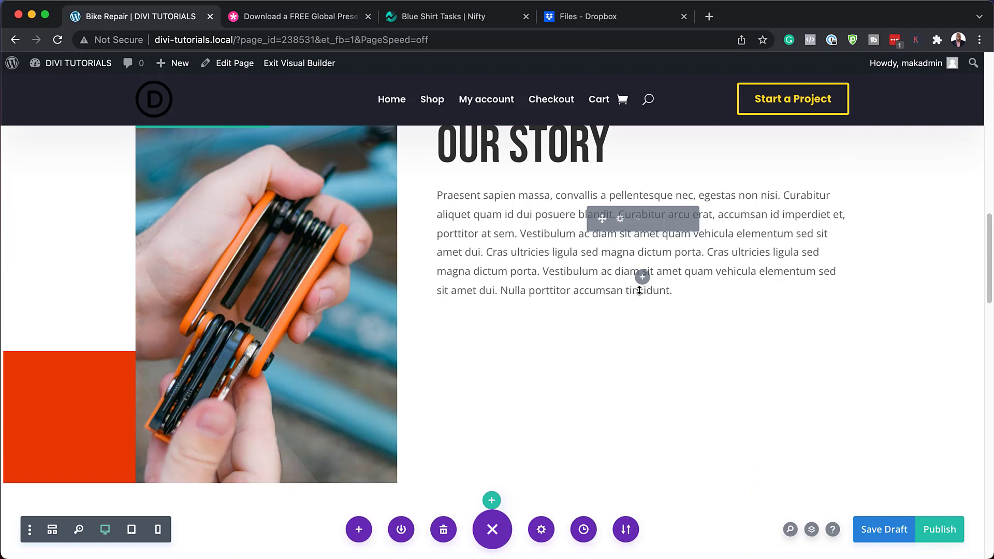
Step: Insert a Blurb module below the Our Story text, searching 'blur'
{"action": "left_click", "coordinate": [642, 276]}
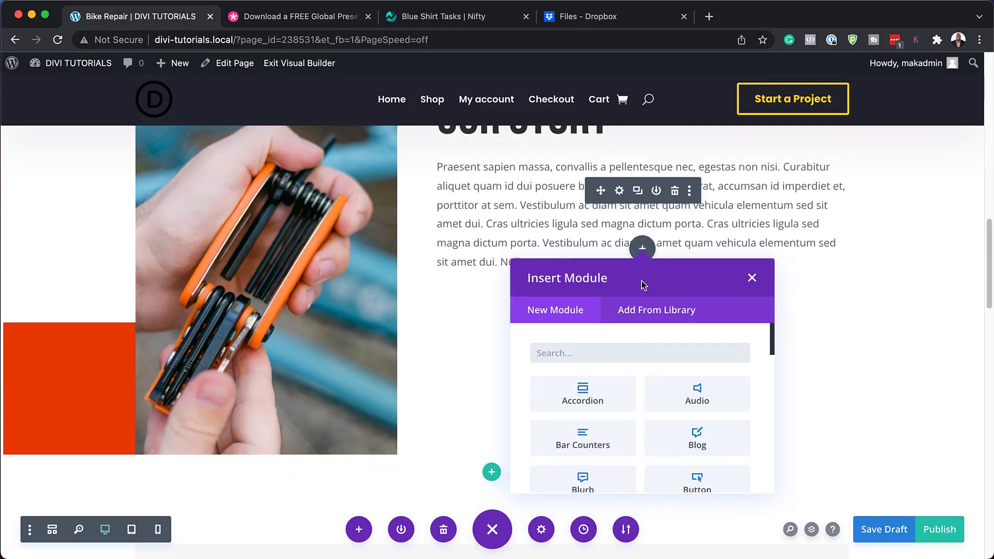
{"action": "type", "text": "blur"}
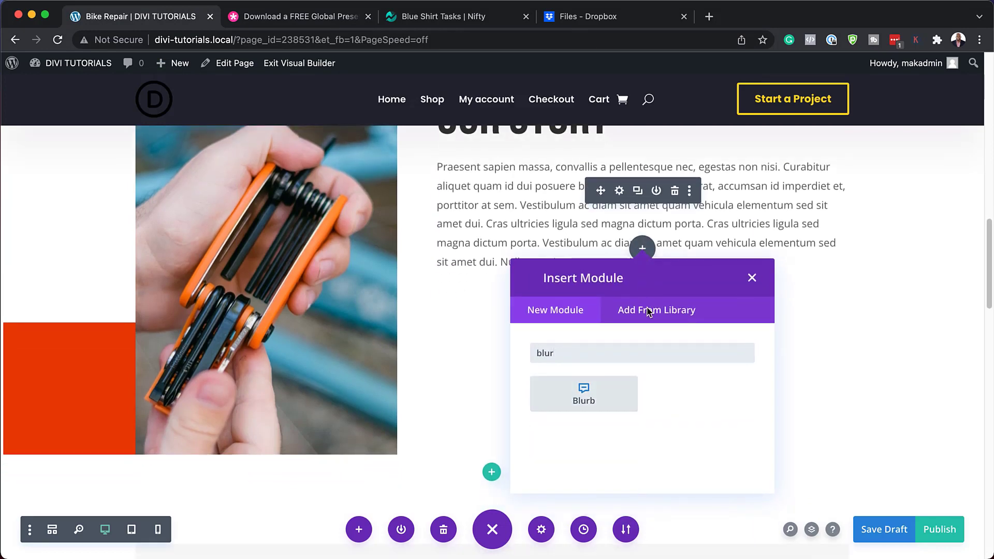
{"action": "left_click", "coordinate": [601, 392]}
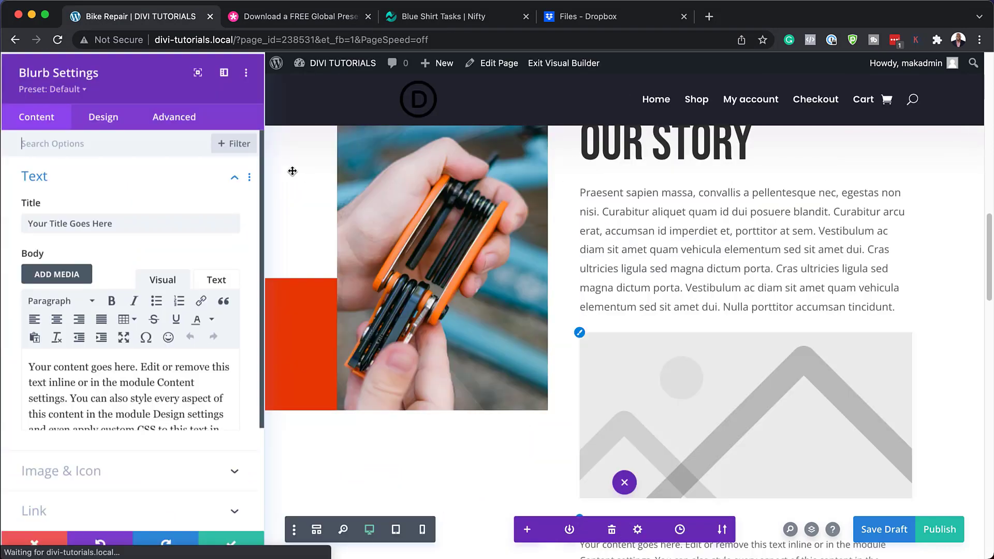
Step: Try the BRLP – Blurb 1, 3 and 4 presets, then close the blurb settings
{"action": "left_click", "coordinate": [83, 88]}
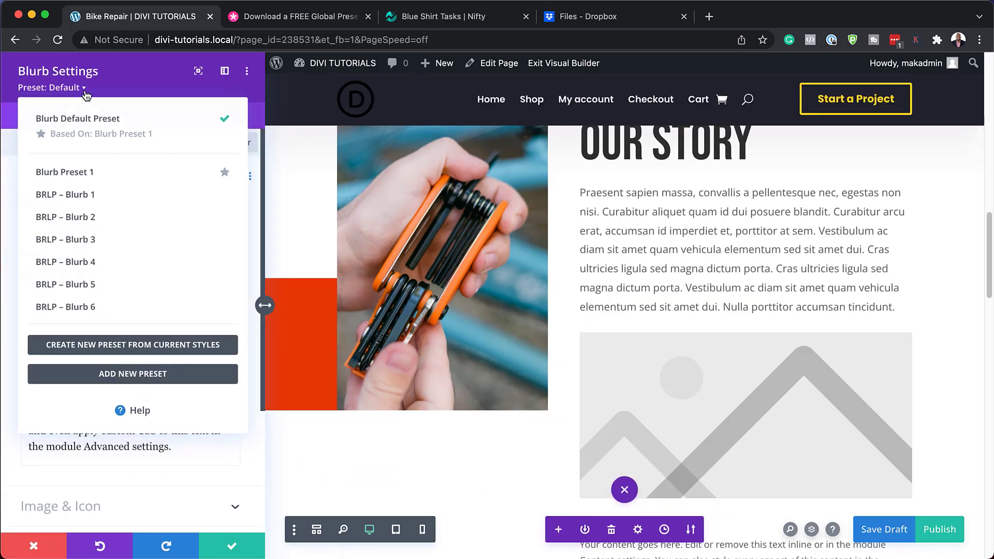
{"action": "left_click", "coordinate": [113, 201]}
{"action": "left_click", "coordinate": [112, 88]}
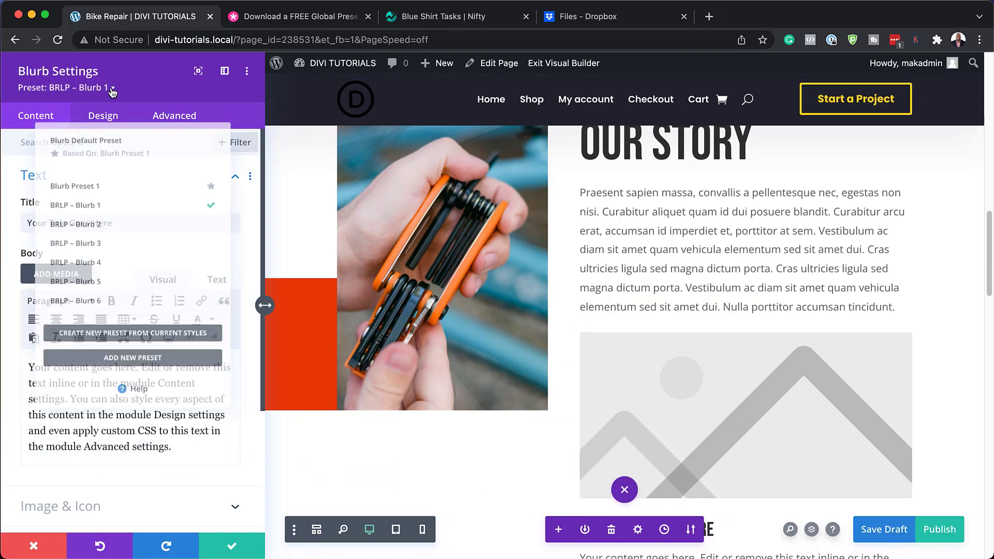
{"action": "left_click", "coordinate": [109, 239]}
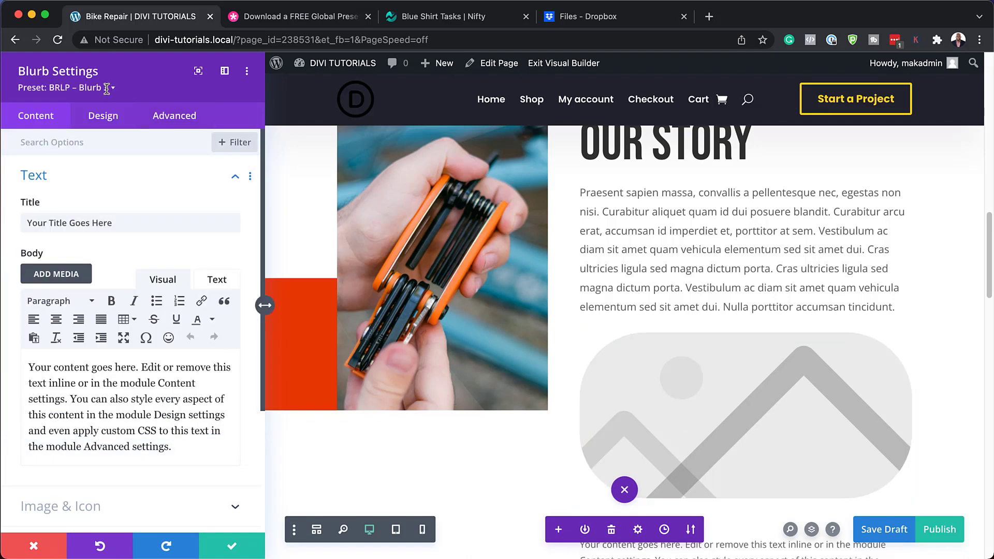
{"action": "left_click", "coordinate": [107, 88]}
{"action": "left_click", "coordinate": [105, 264]}
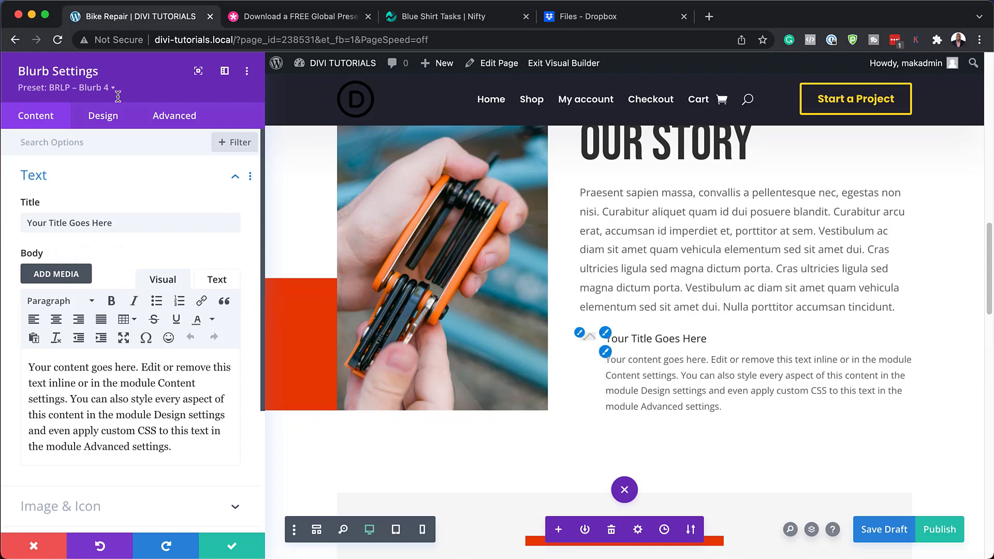
{"action": "left_click", "coordinate": [35, 547]}
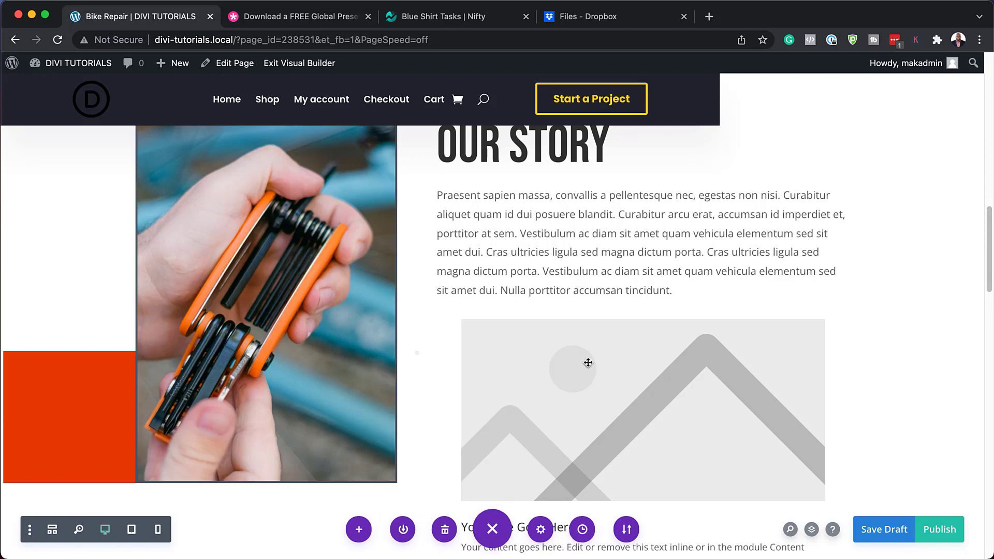
Step: Trash the Blurb module beneath the Our Story paragraph and publish the Bike Repair page
{"action": "scroll", "coordinate": [586, 388], "scroll_direction": "down", "scroll_amount": 5}
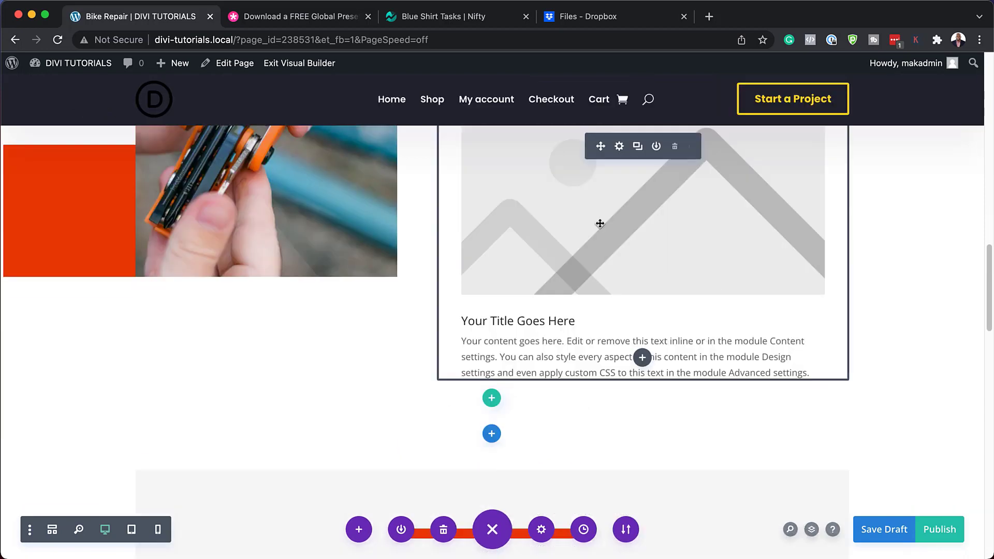
{"action": "left_click", "coordinate": [676, 147]}
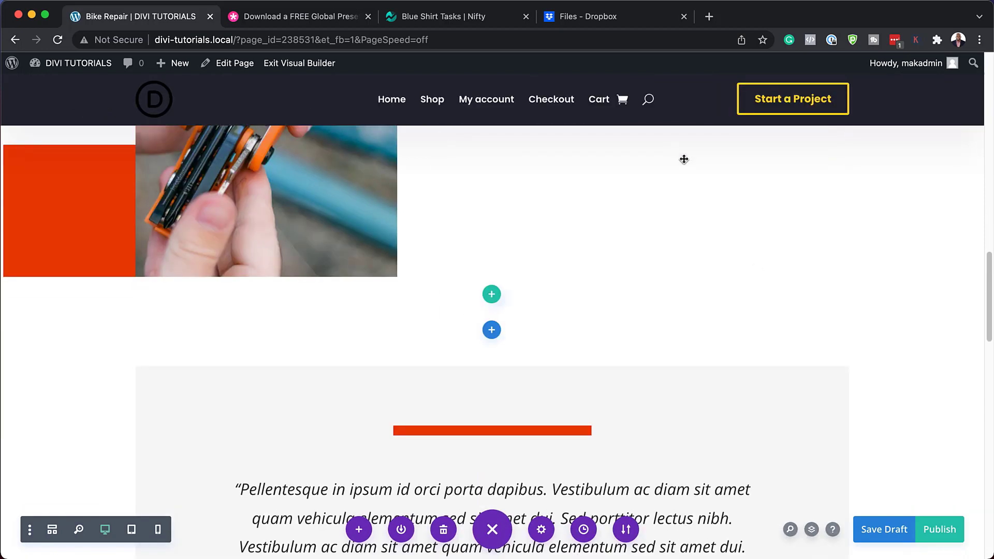
{"action": "left_click", "coordinate": [950, 534]}
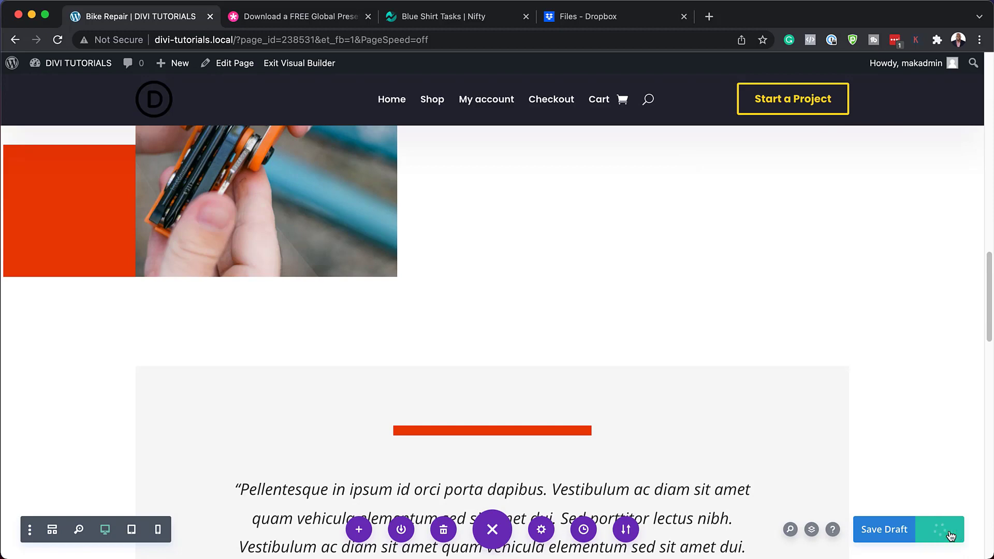